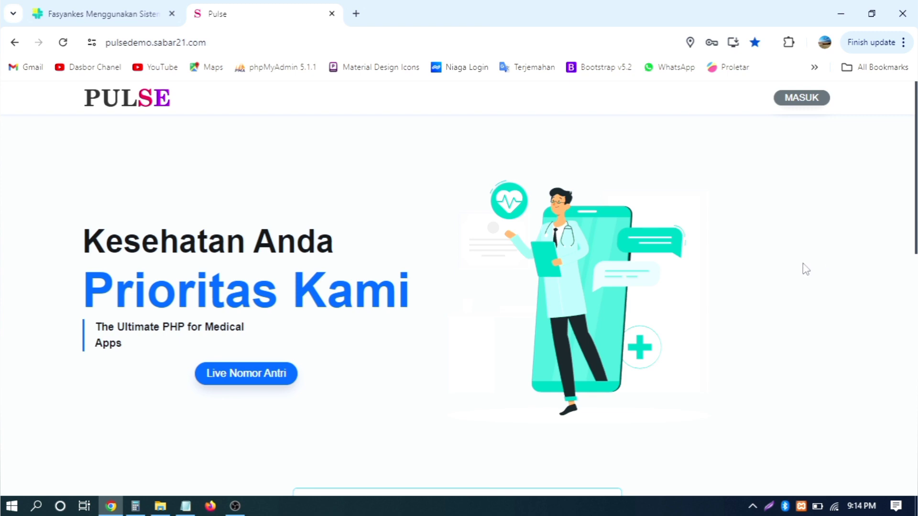
# - Sign in to Pulse with the cashier username and the account password
pyautogui.scroll(-10, 806, 269)
pyautogui.scroll(10, 806, 269)
pyautogui.scroll(-3, 797, 263)
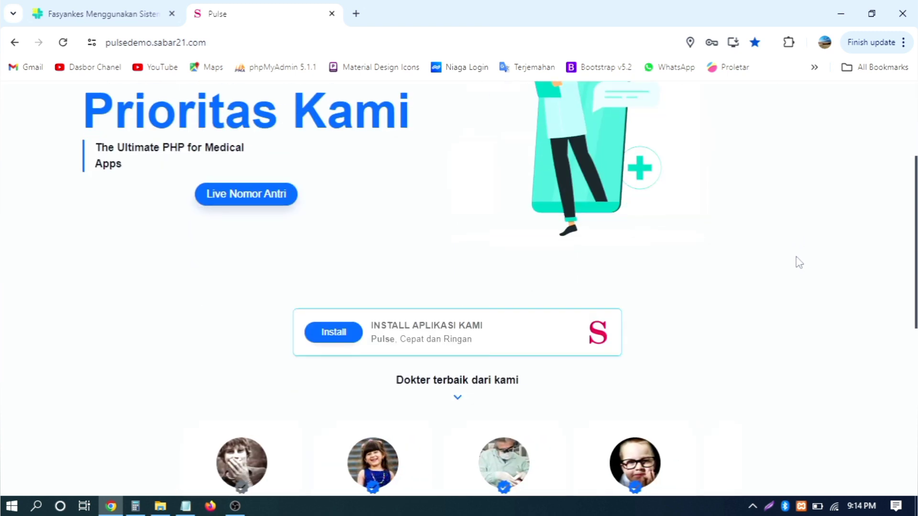
pyautogui.scroll(3, 798, 263)
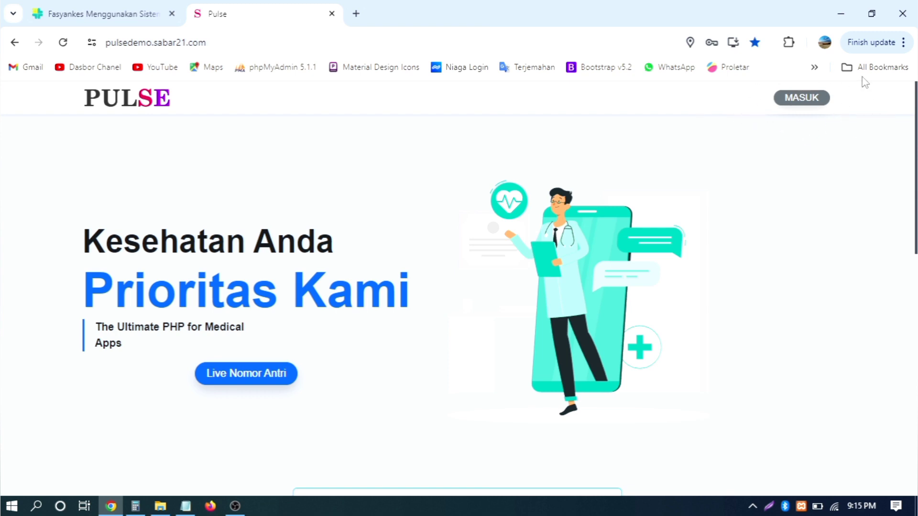
pyautogui.click(801, 97)
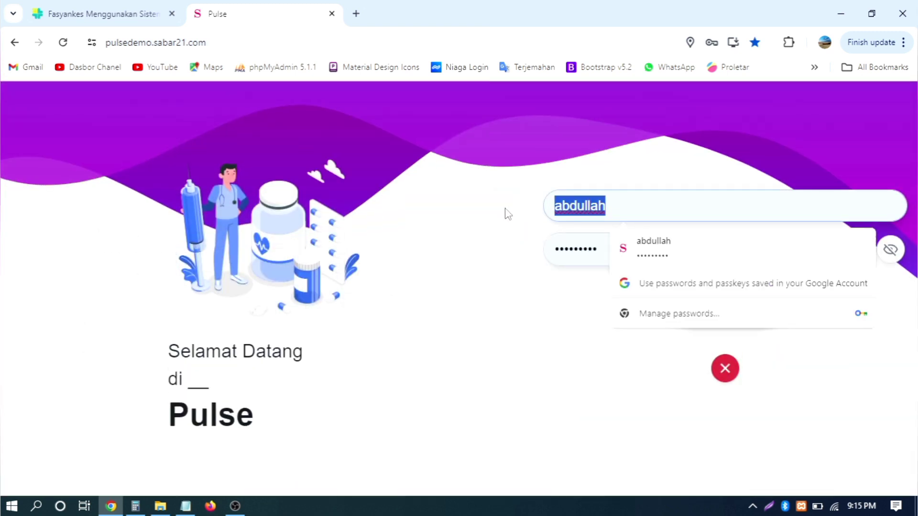
pyautogui.press('BackSpace')
pyautogui.hotkey('ctrl', 'v')
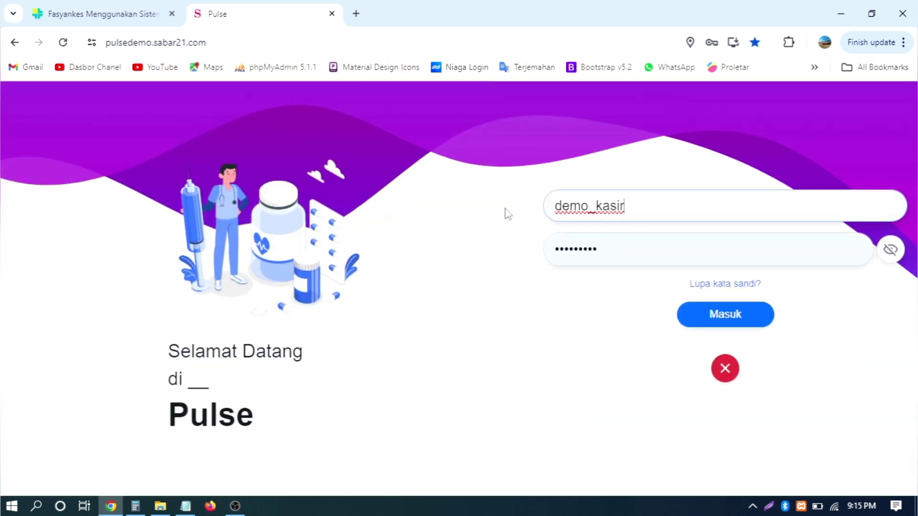
pyautogui.press('Tab')
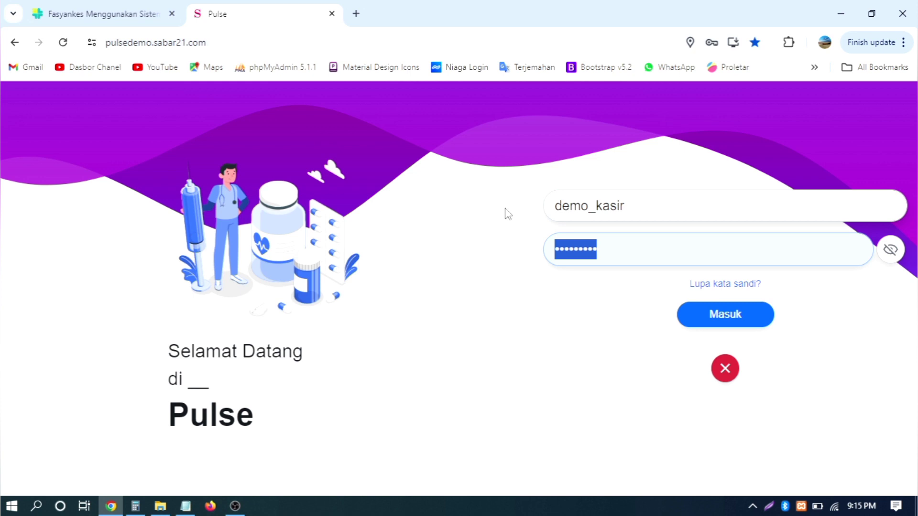
pyautogui.write('1234')
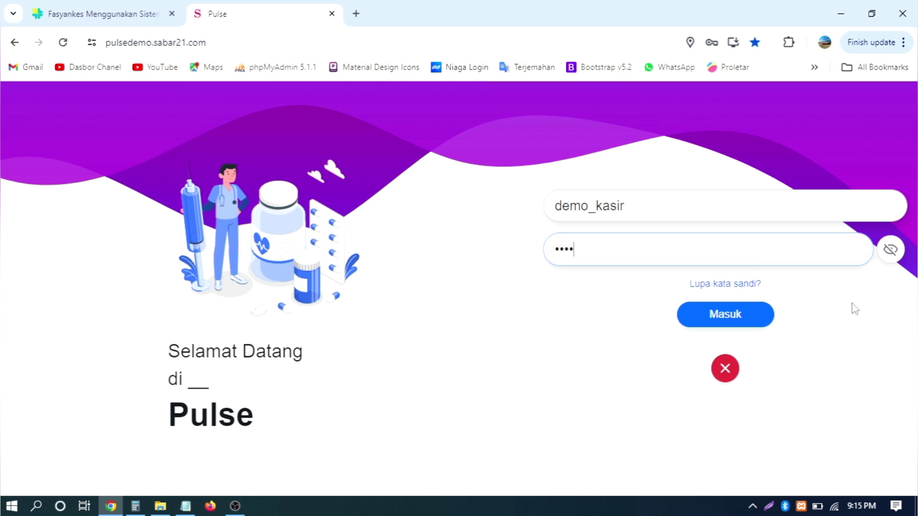
pyautogui.click(746, 315)
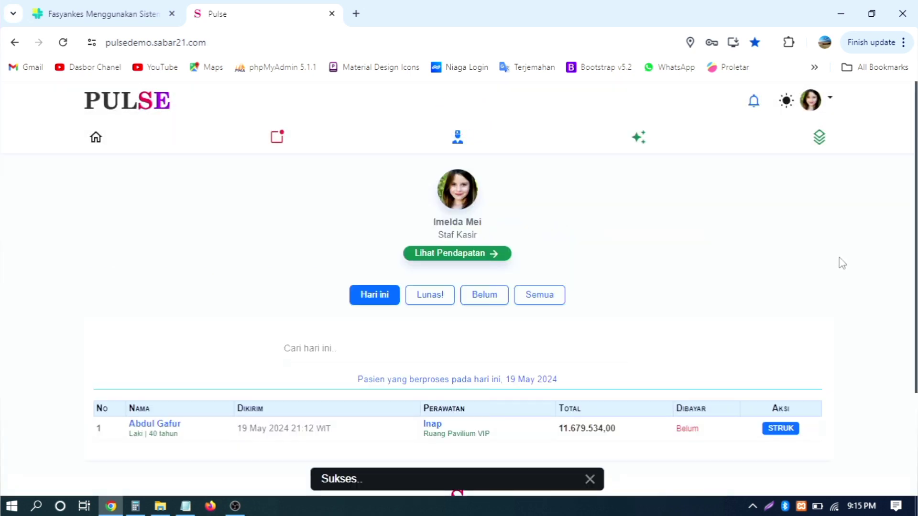
# - Scroll the cashier dashboard to review today's unpaid Inap patient totaling 11.679.534,00
pyautogui.scroll(-2, 812, 213)
pyautogui.scroll(-1, 812, 213)
pyautogui.scroll(1, 812, 213)
pyautogui.scroll(-1, 811, 213)
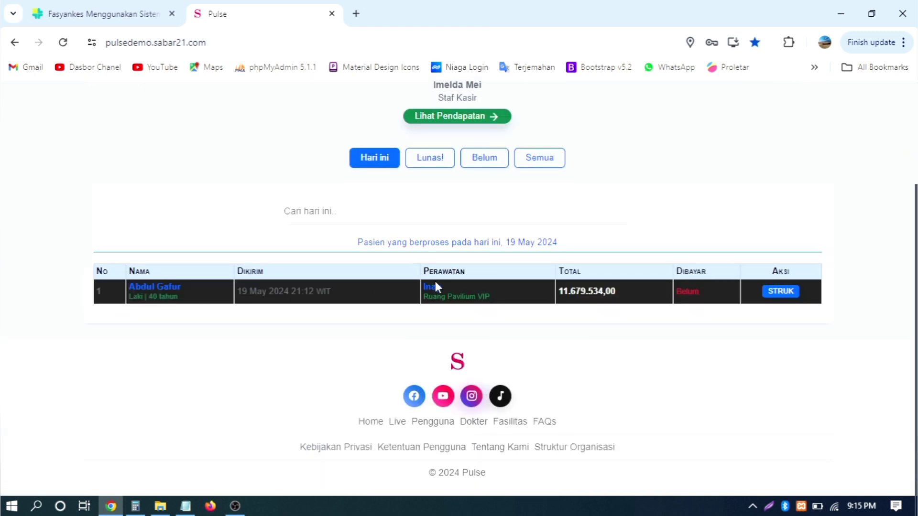
pyautogui.scroll(3, 676, 258)
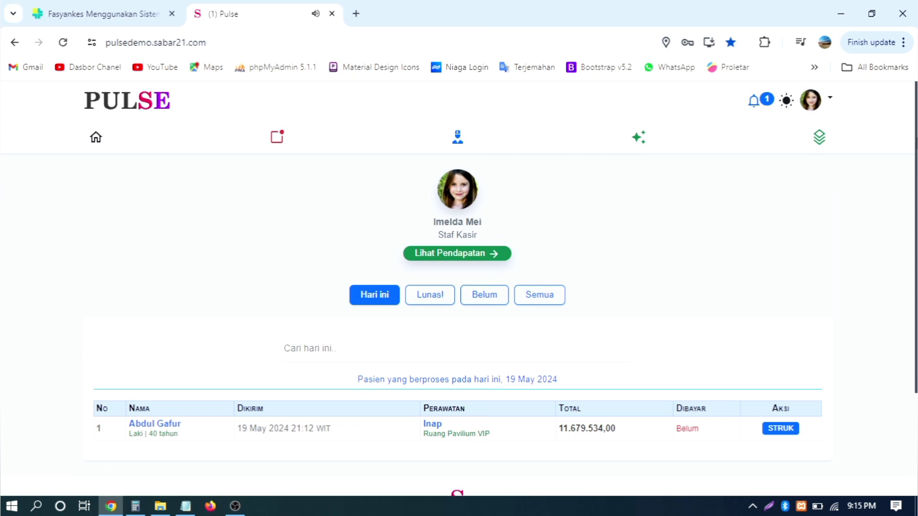
pyautogui.click(753, 102)
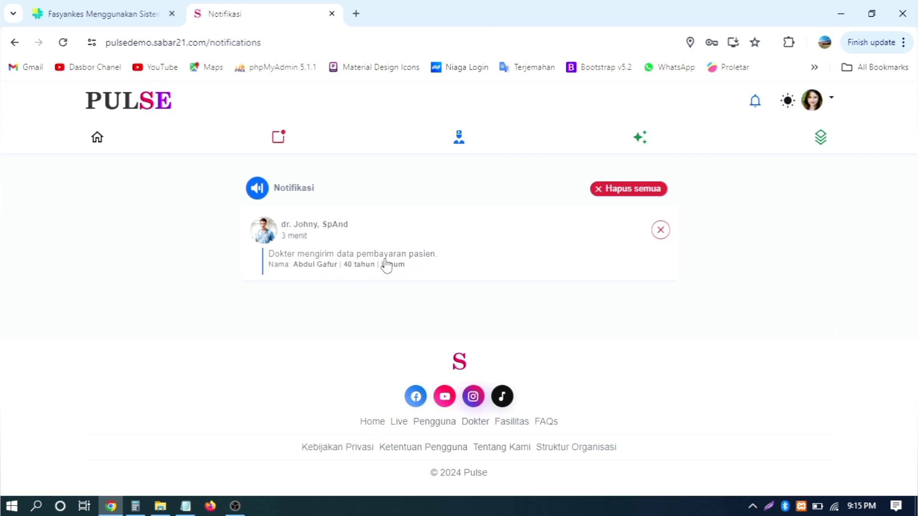
pyautogui.click(97, 139)
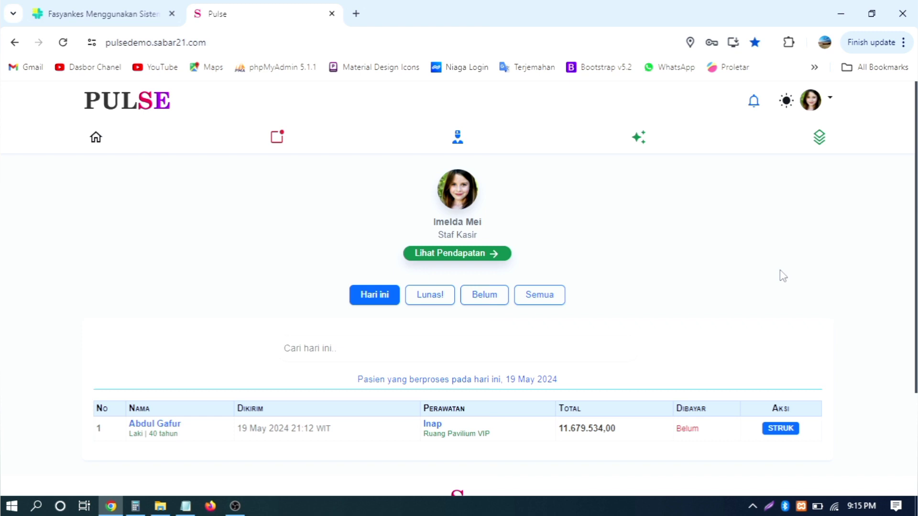
pyautogui.scroll(-3, 781, 275)
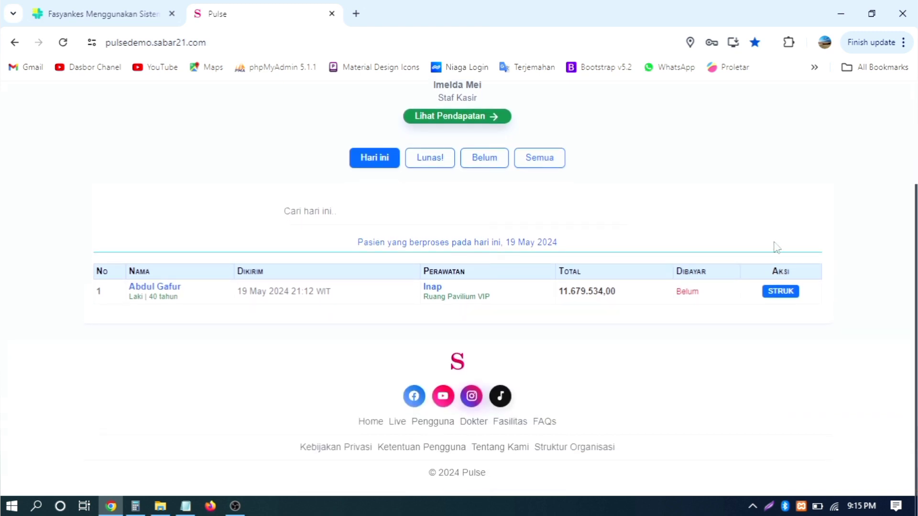
pyautogui.scroll(3, 717, 241)
pyautogui.scroll(-2, 354, 373)
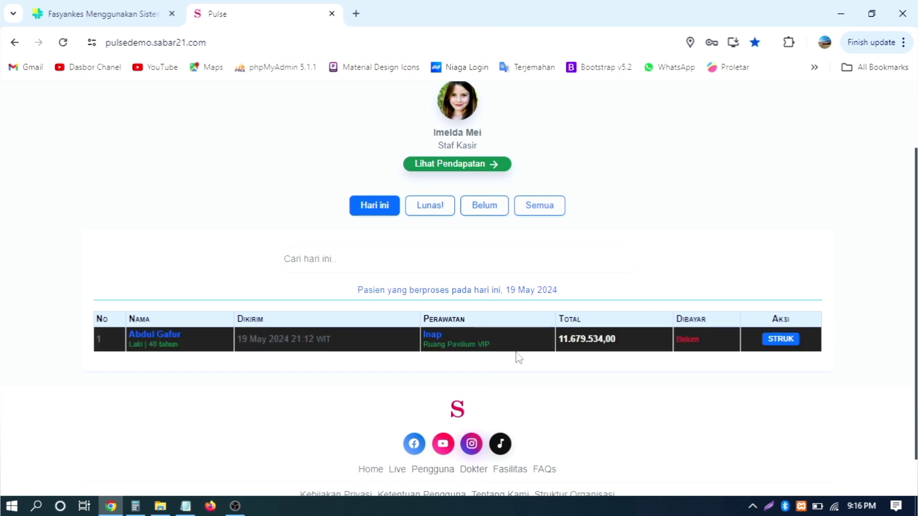
pyautogui.moveTo(430, 343); pyautogui.dragTo(513, 354)
pyautogui.click(529, 384)
pyautogui.scroll(2, 781, 245)
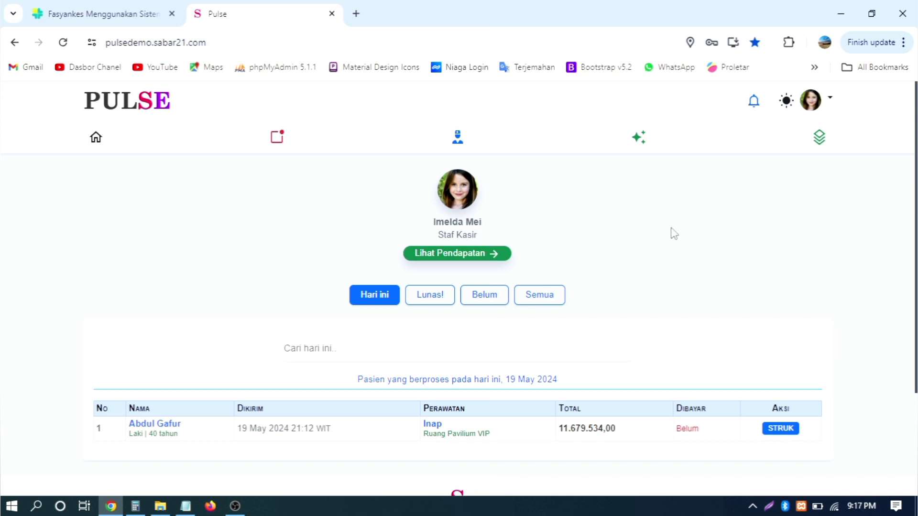
pyautogui.scroll(-2, 574, 238)
pyautogui.scroll(2, 373, 222)
pyautogui.scroll(-1, 381, 304)
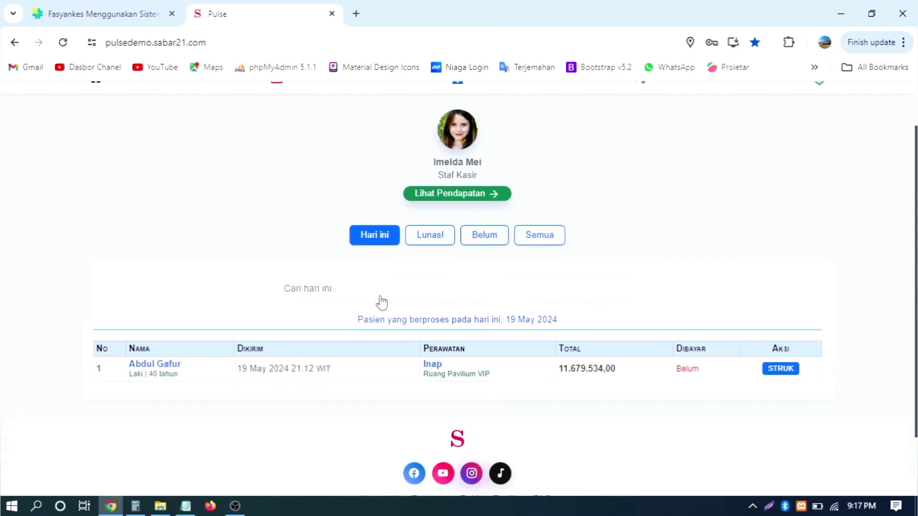
pyautogui.scroll(-1, 381, 302)
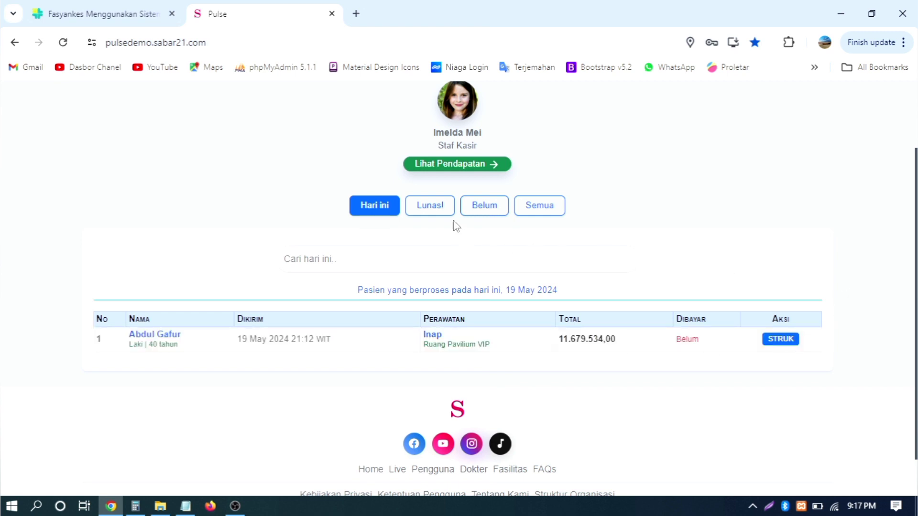
pyautogui.click(438, 207)
pyautogui.scroll(-6, 697, 253)
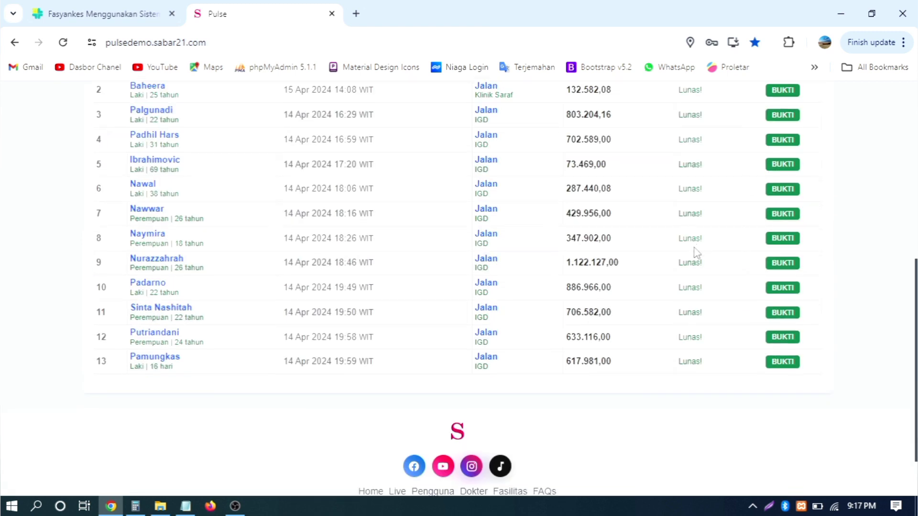
pyautogui.scroll(8, 692, 253)
pyautogui.click(491, 303)
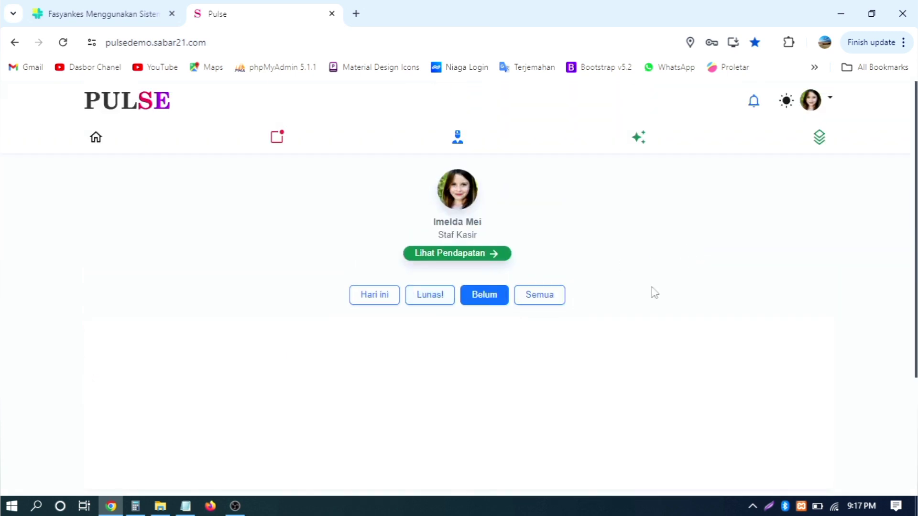
pyautogui.scroll(-4, 669, 296)
pyautogui.scroll(4, 607, 268)
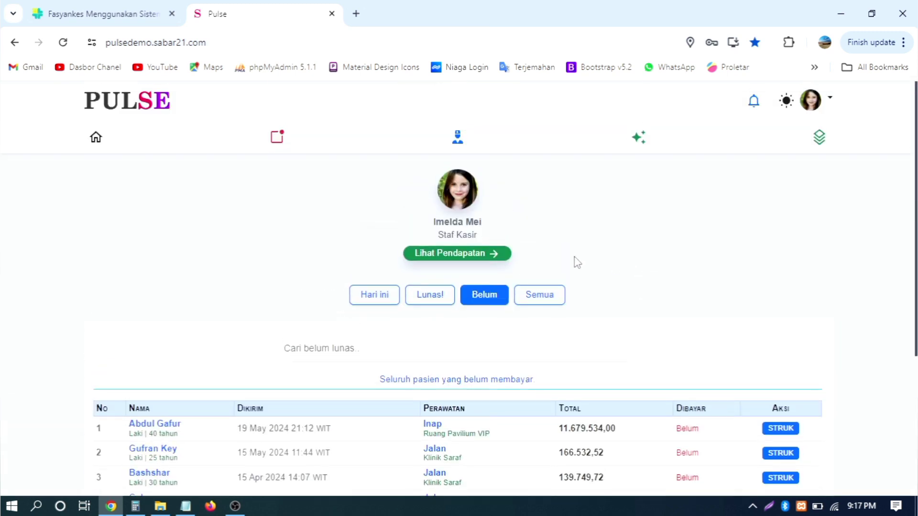
pyautogui.click(545, 295)
pyautogui.scroll(-2, 714, 247)
pyautogui.scroll(-8, 715, 247)
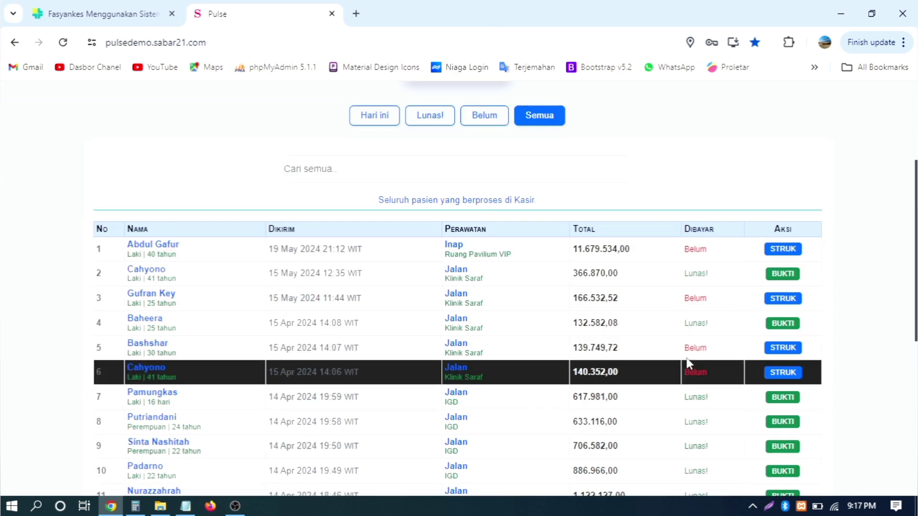
pyautogui.scroll(10, 674, 258)
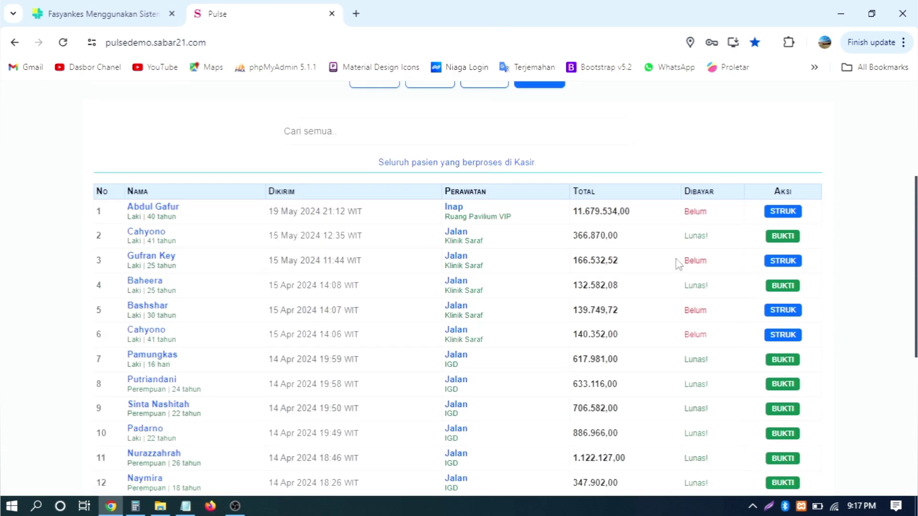
pyautogui.click(375, 211)
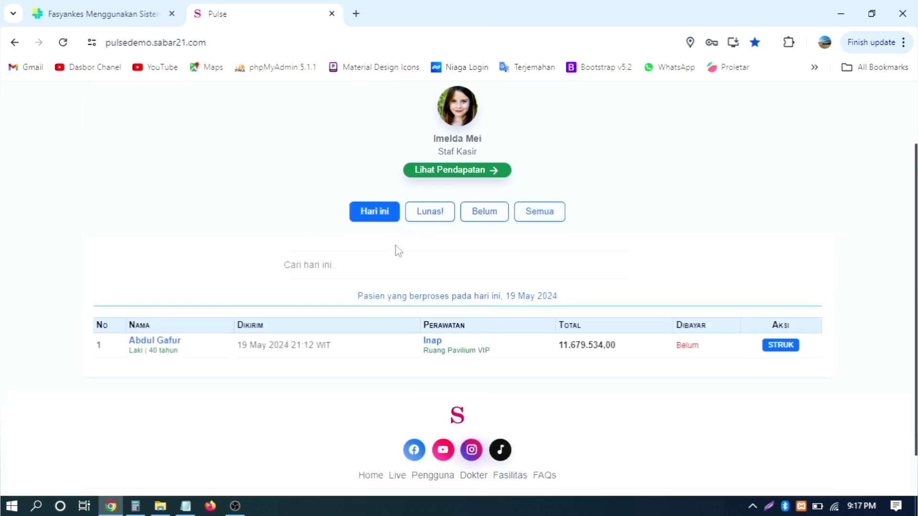
pyautogui.click(374, 266)
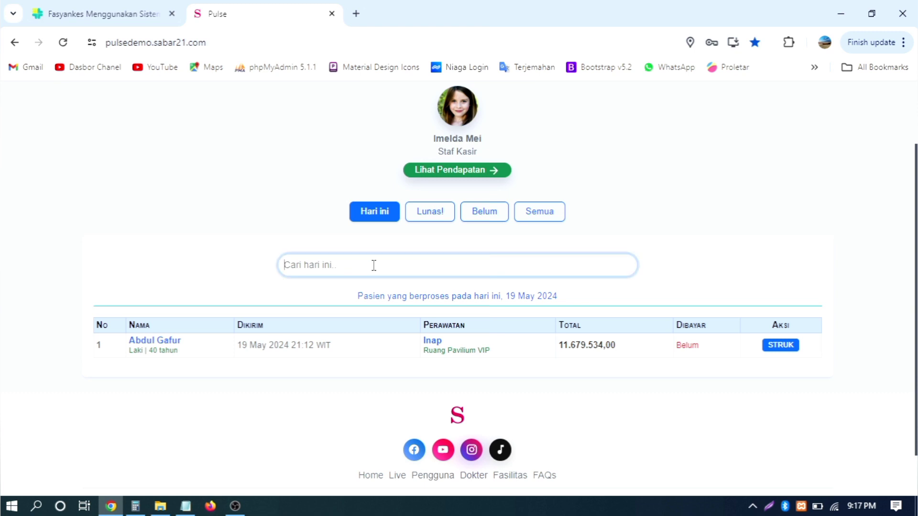
pyautogui.write('a')
pyautogui.click(423, 214)
pyautogui.click(407, 266)
pyautogui.write('a')
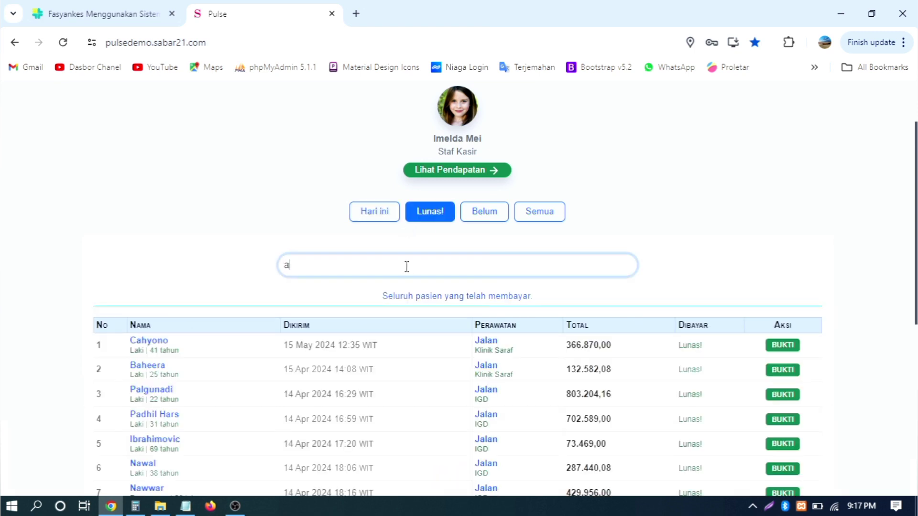
pyautogui.write('s')
pyautogui.press('BackSpace')
pyautogui.press('BackSpace')
pyautogui.click(375, 211)
pyautogui.click(368, 262)
pyautogui.write('s')
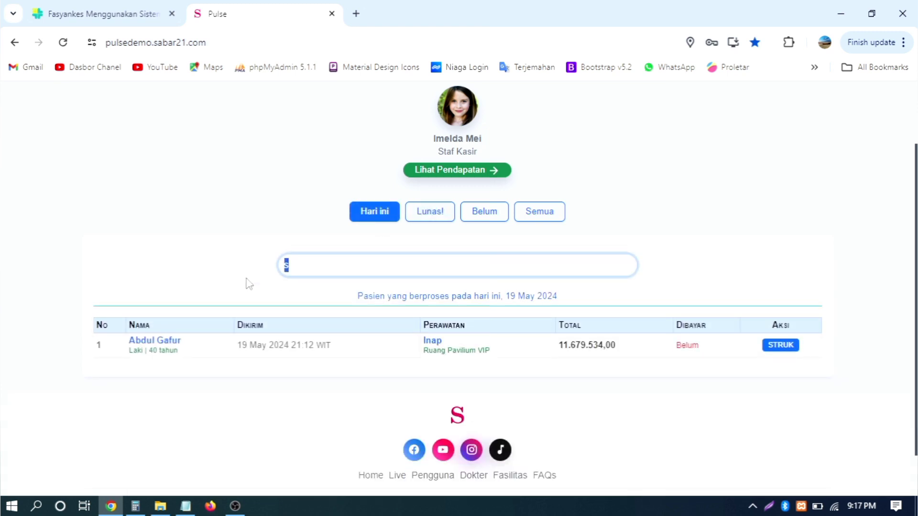
pyautogui.press('BackSpace')
# - View the 2024 monthly revenue detail, totaling 7.110.784,32, then close it
pyautogui.click(464, 173)
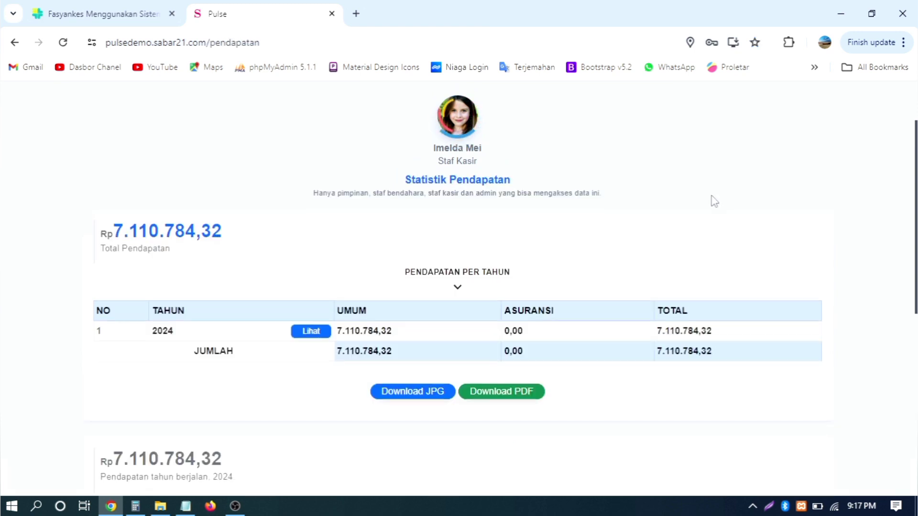
pyautogui.scroll(-10, 714, 201)
pyautogui.scroll(15, 717, 200)
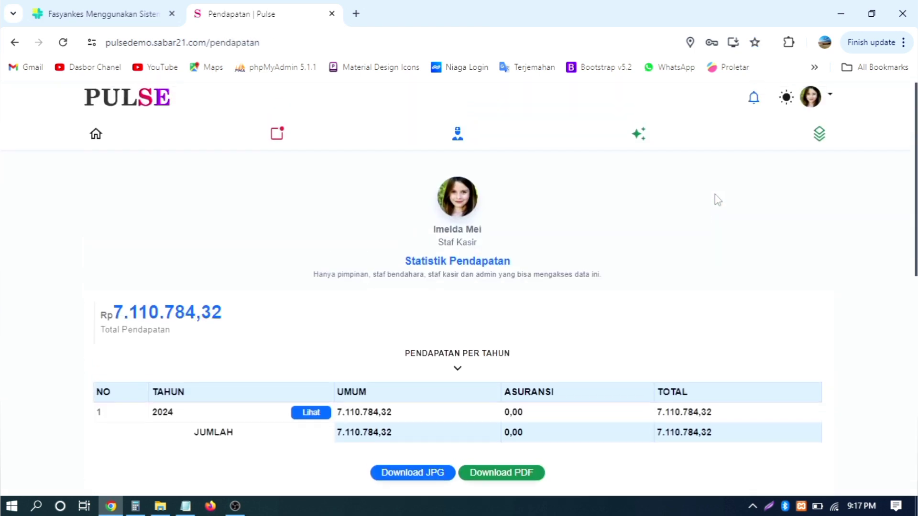
pyautogui.scroll(-7, 325, 210)
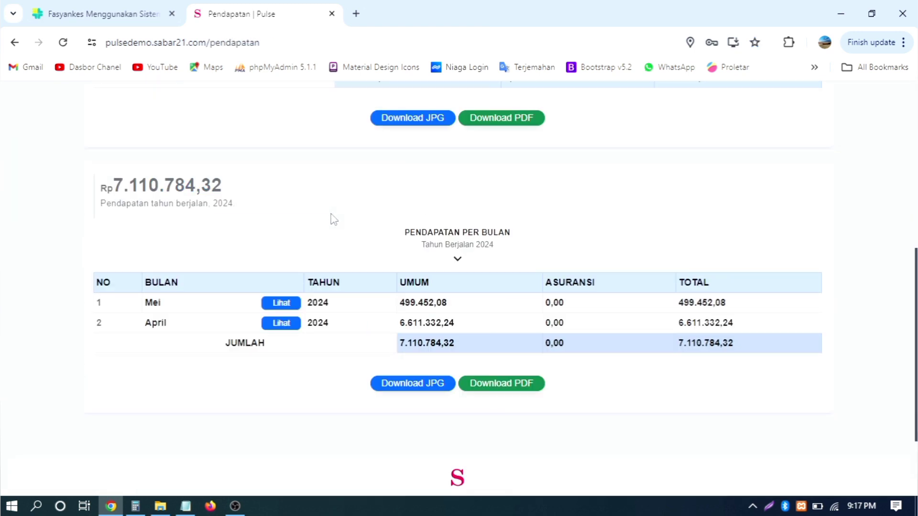
pyautogui.scroll(3, 333, 219)
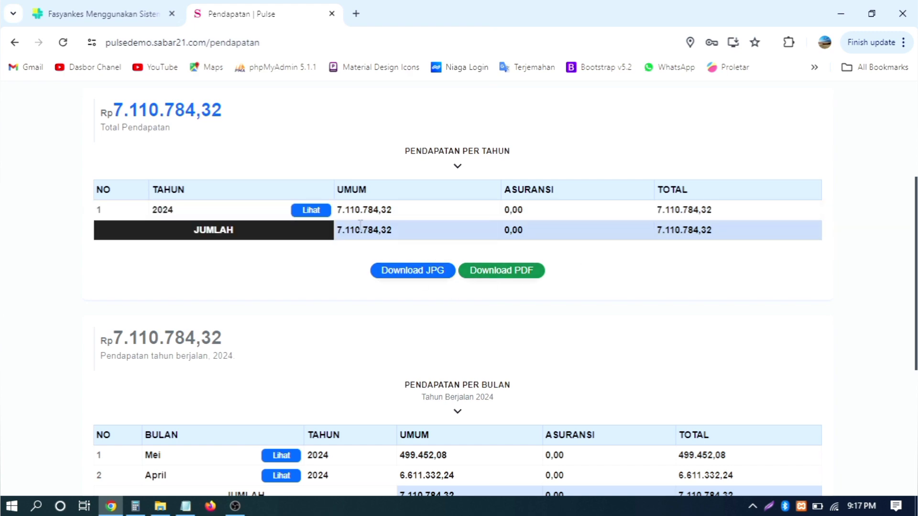
pyautogui.click(311, 210)
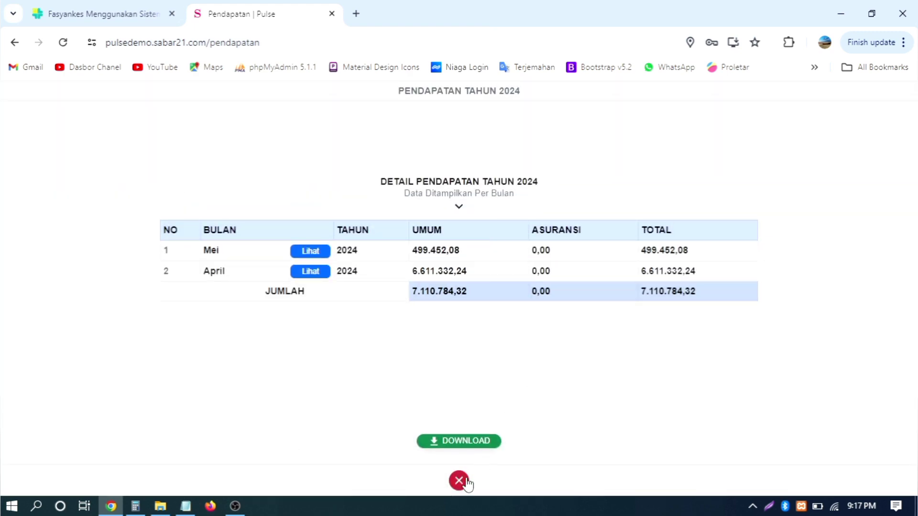
pyautogui.click(465, 482)
pyautogui.scroll(5, 430, 296)
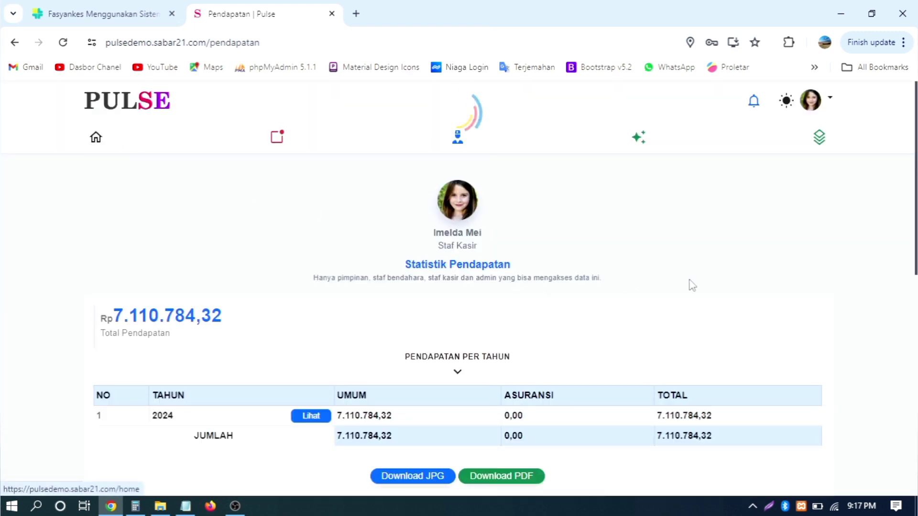
pyautogui.scroll(-3, 645, 236)
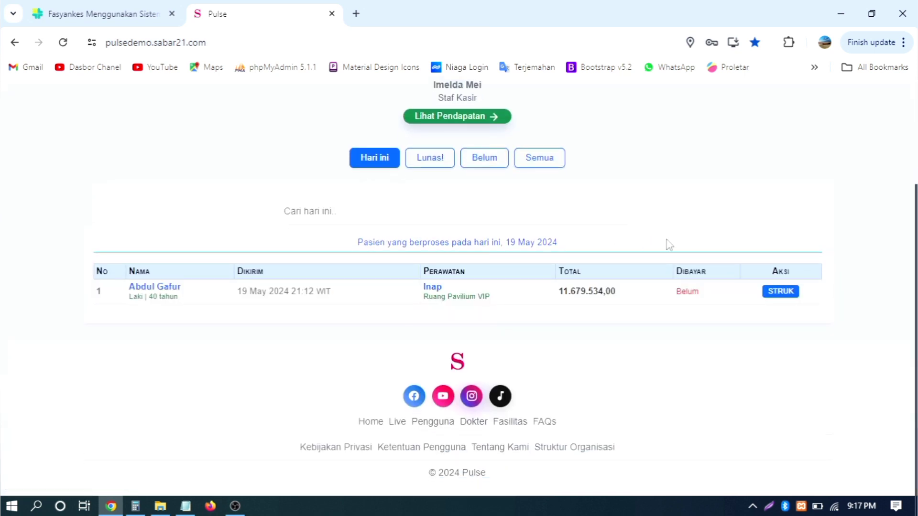
# - Scroll the cashier dashboard and highlight the patients-processed-today caption
pyautogui.scroll(2, 669, 245)
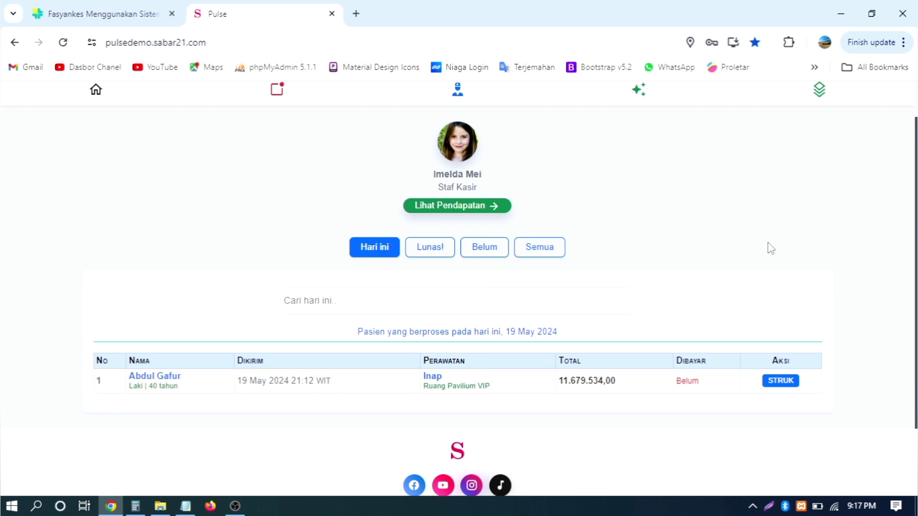
pyautogui.scroll(-2, 770, 248)
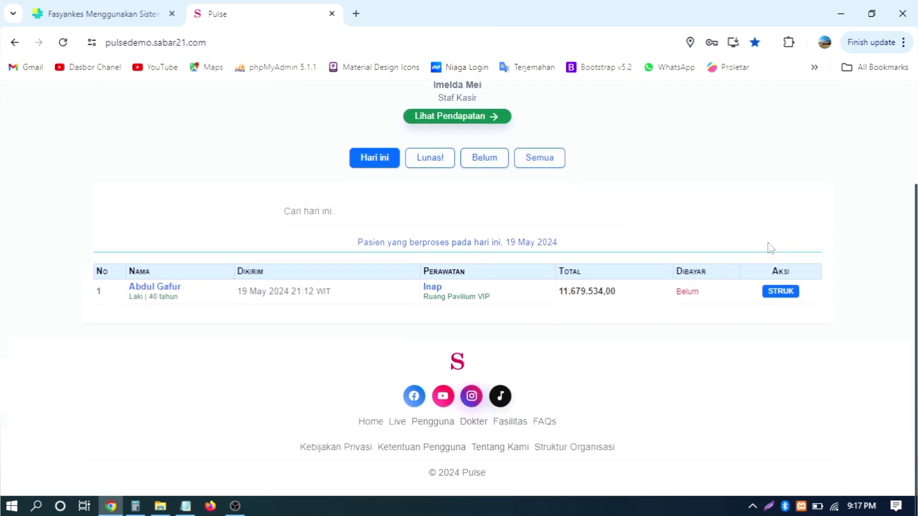
pyautogui.scroll(2, 770, 248)
pyautogui.scroll(-2, 769, 248)
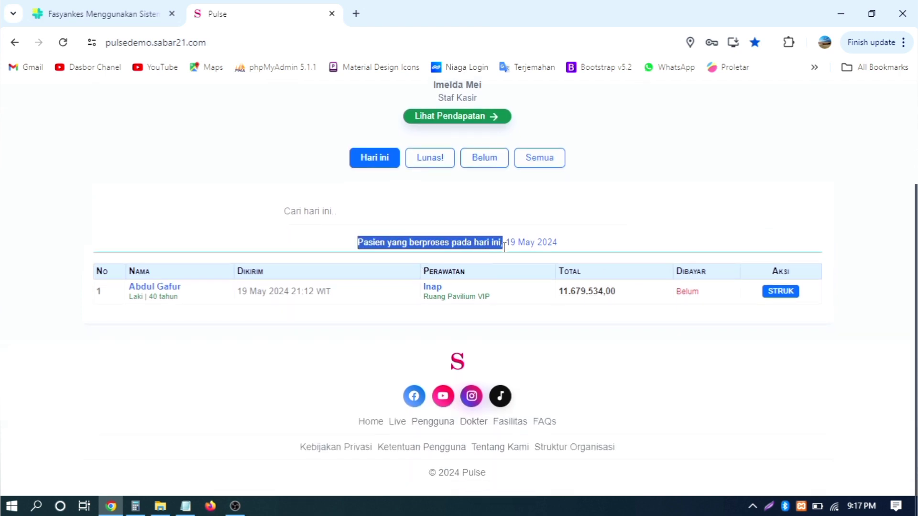
pyautogui.moveTo(504, 244); pyautogui.dragTo(592, 250)
pyautogui.click(578, 258)
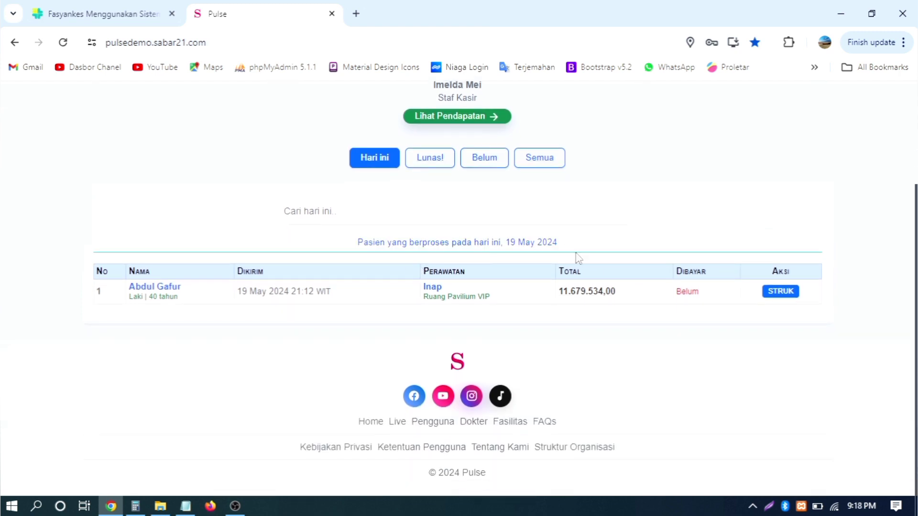
pyautogui.scroll(3, 887, 184)
pyautogui.scroll(-2, 848, 232)
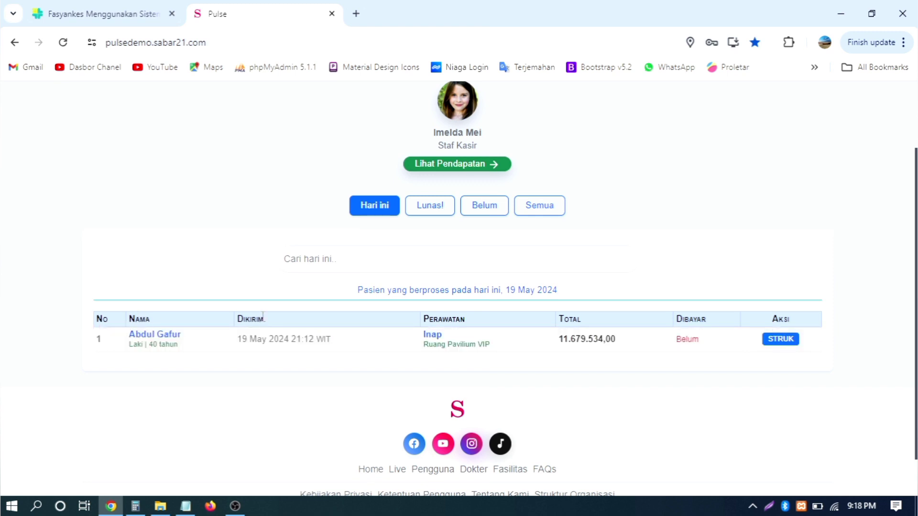
# - Highlight the patient's submission date, Ruang Pavilium VIP room and 11.679.534,00 bill total
pyautogui.moveTo(345, 337); pyautogui.dragTo(238, 347)
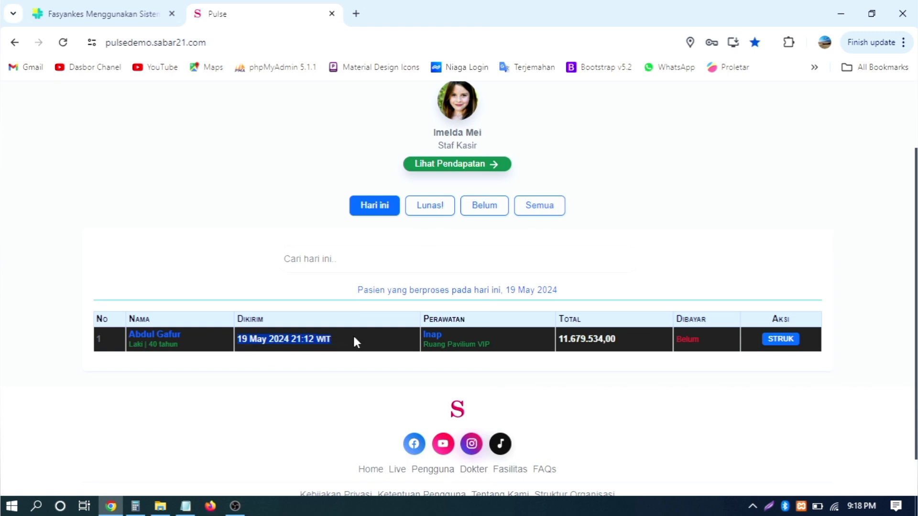
pyautogui.click(310, 339)
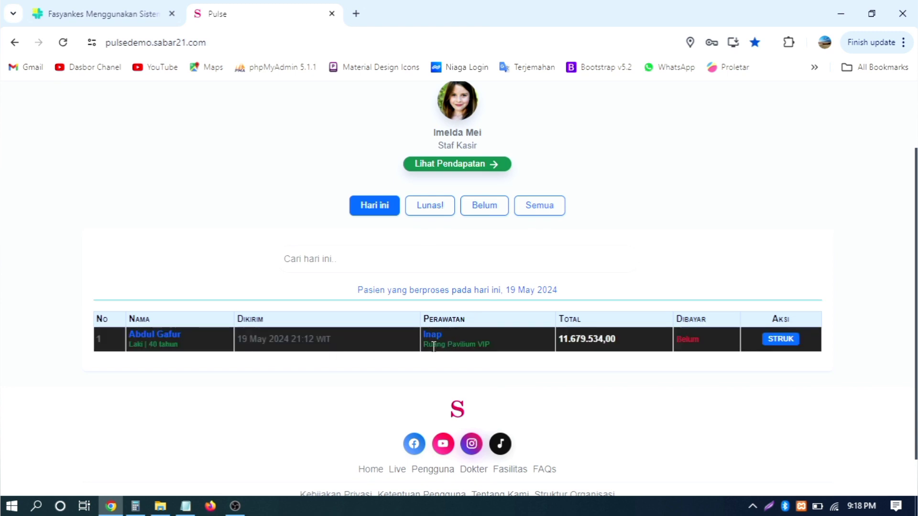
pyautogui.moveTo(427, 344); pyautogui.dragTo(490, 350)
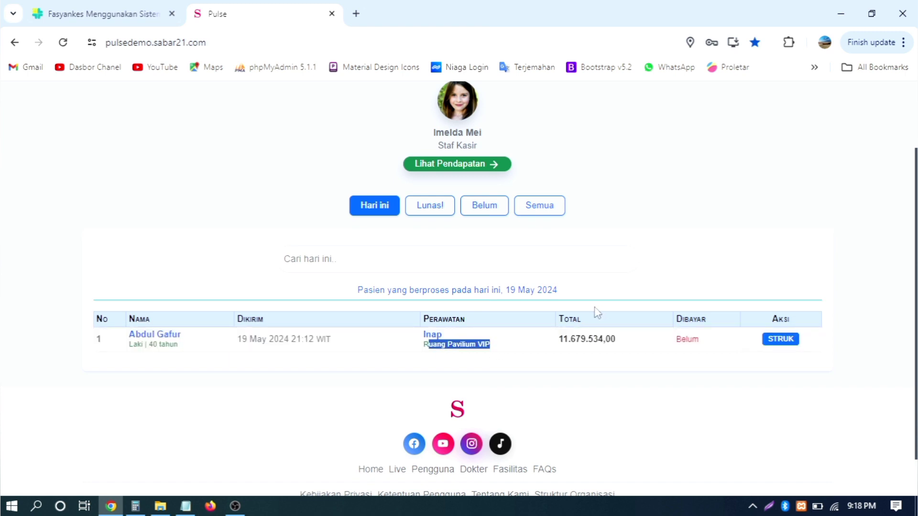
pyautogui.click(592, 325)
pyautogui.moveTo(561, 341); pyautogui.dragTo(639, 344)
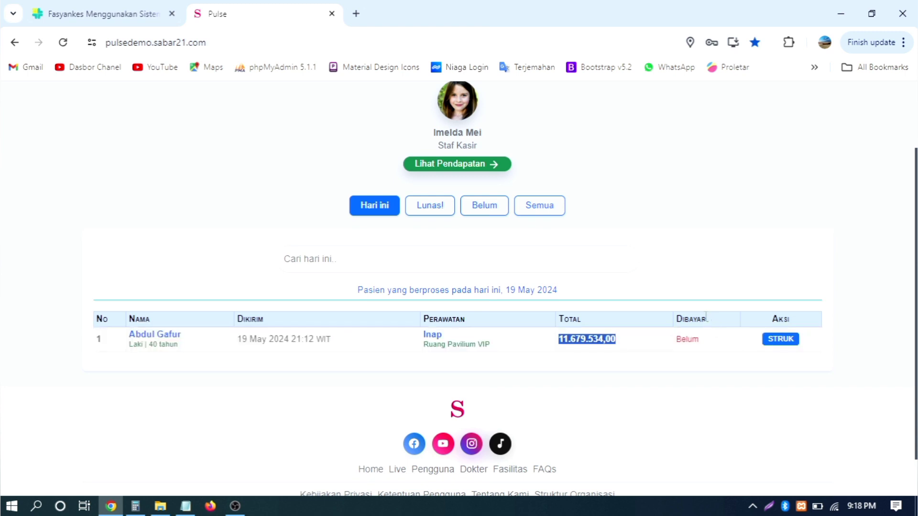
pyautogui.click(687, 338)
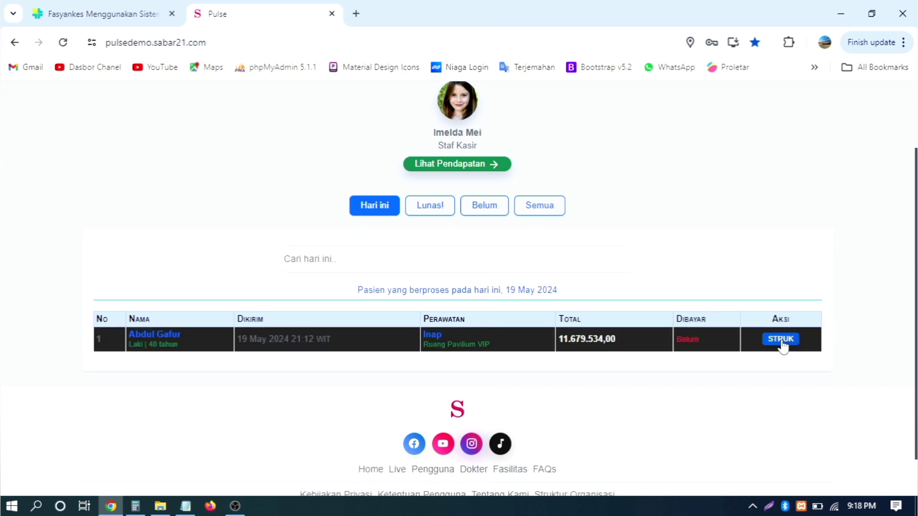
pyautogui.scroll(2, 830, 248)
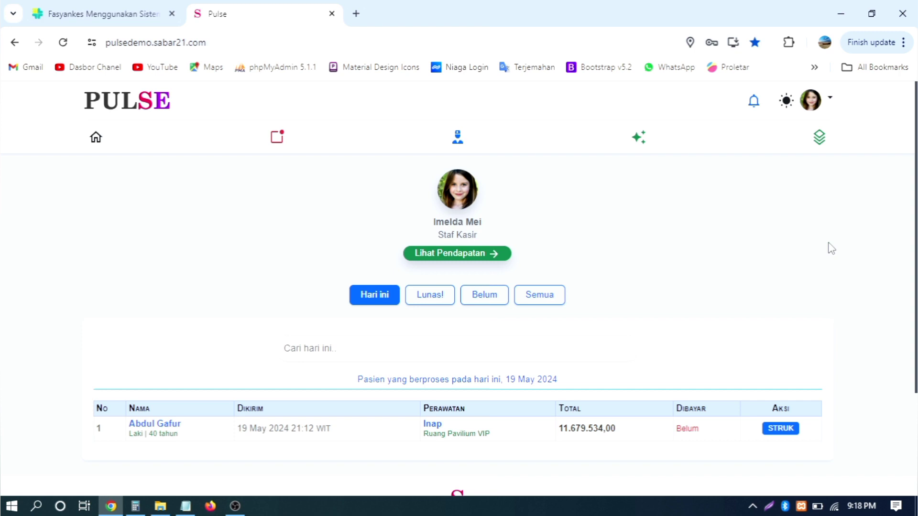
pyautogui.scroll(-2, 831, 248)
# - Open the inpatient's Struk Pembayaran, marked Belum Bayar at Rp 11.679.534,00
pyautogui.click(797, 338)
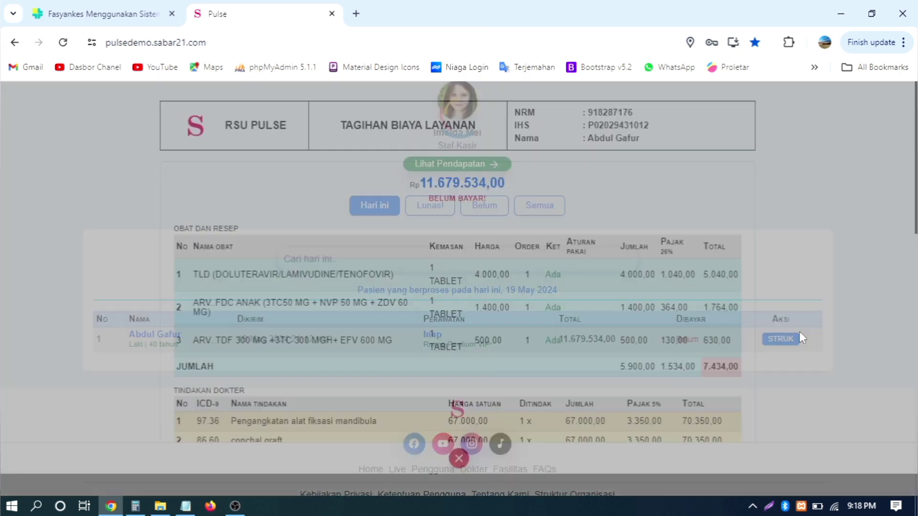
pyautogui.scroll(-10, 675, 222)
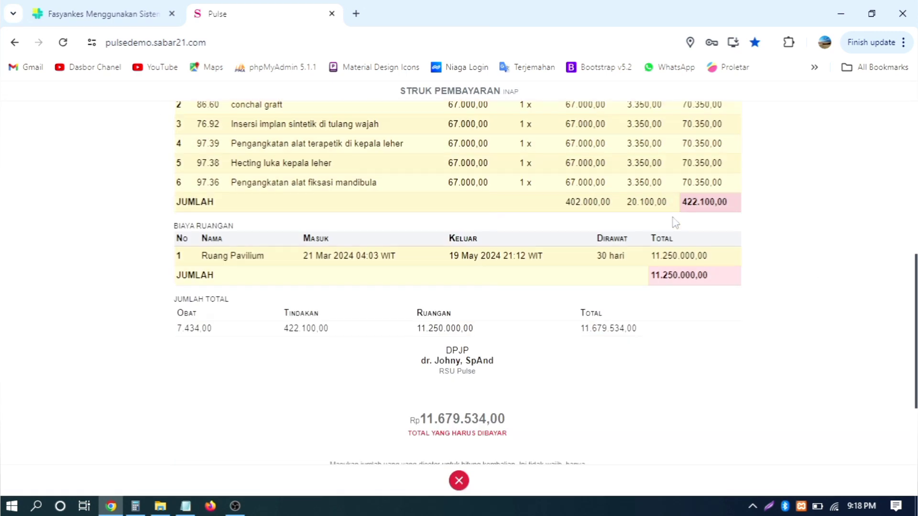
pyautogui.scroll(10, 675, 223)
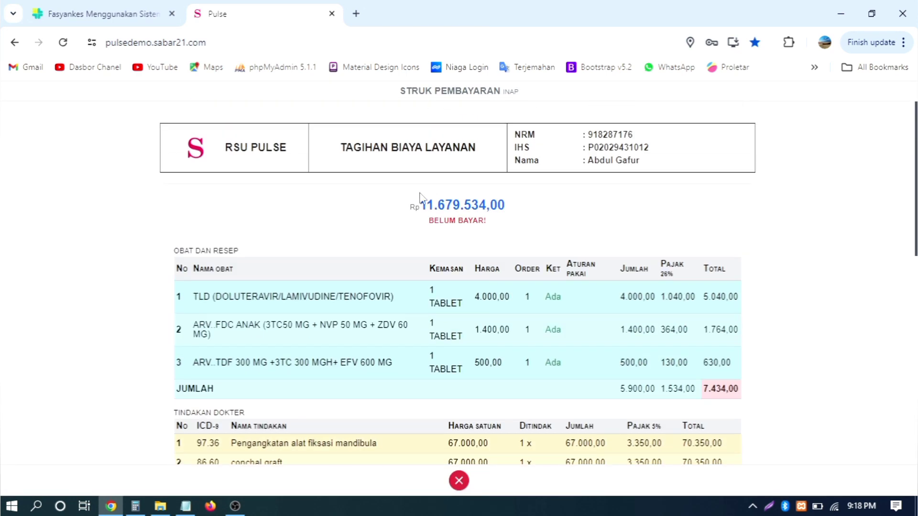
pyautogui.scroll(-2, 397, 208)
# - Inspect the medicines table of three ARV medicines totaling 7.434,00 and their tax figures
pyautogui.moveTo(183, 157); pyautogui.dragTo(752, 271)
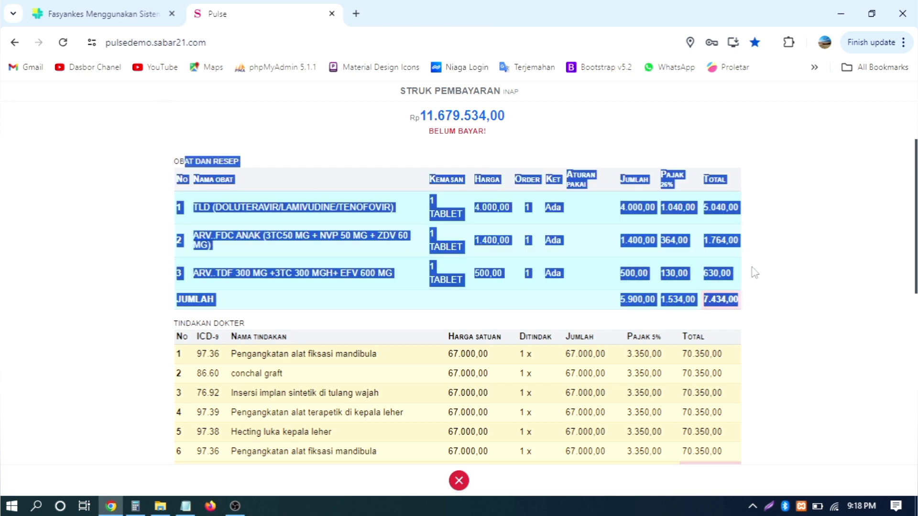
pyautogui.click(781, 269)
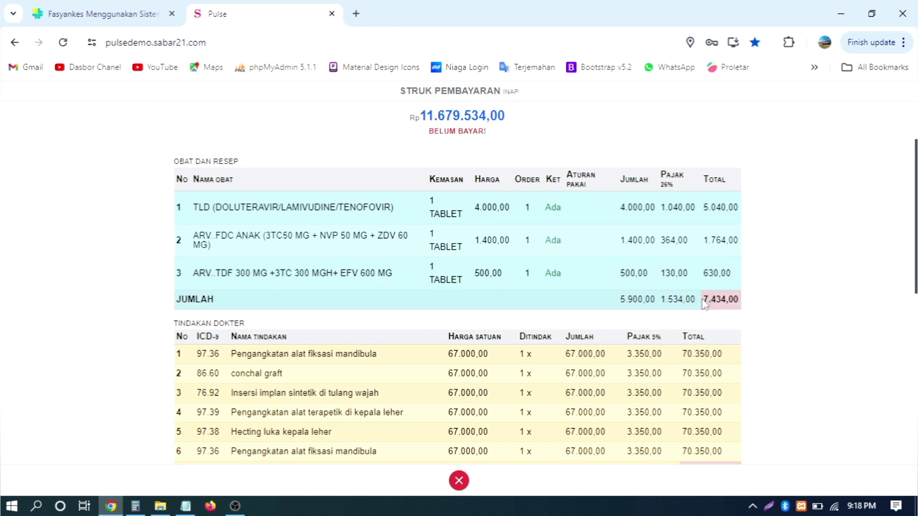
pyautogui.moveTo(705, 304); pyautogui.dragTo(754, 304)
pyautogui.scroll(-2, 761, 293)
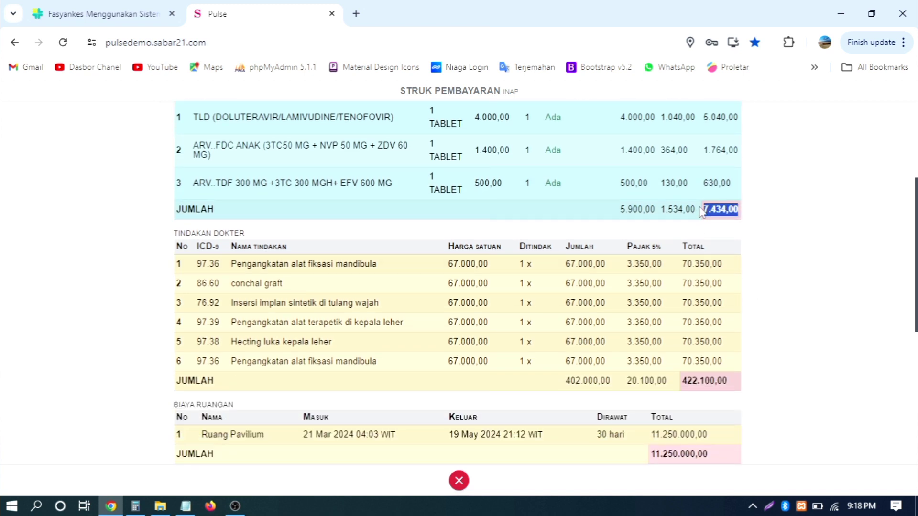
pyautogui.scroll(2, 698, 213)
pyautogui.moveTo(665, 175); pyautogui.dragTo(677, 241)
pyautogui.click(668, 177)
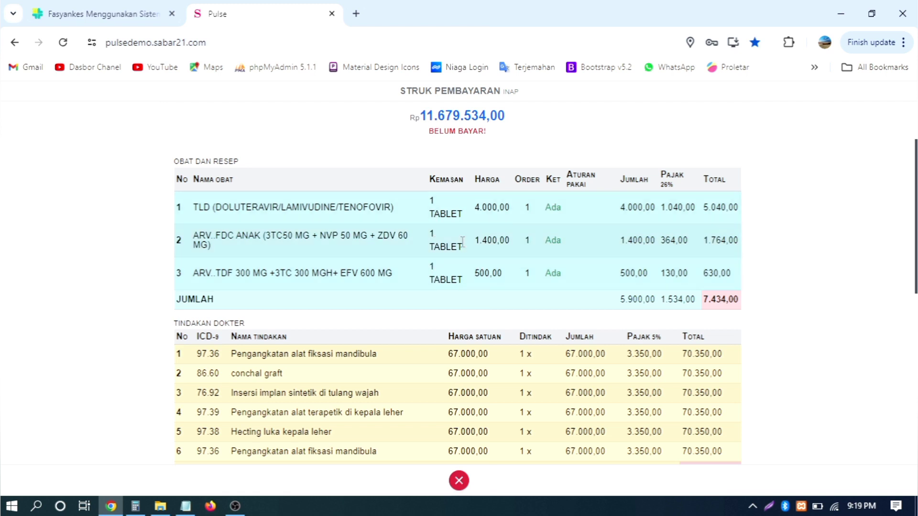
pyautogui.scroll(-2, 469, 242)
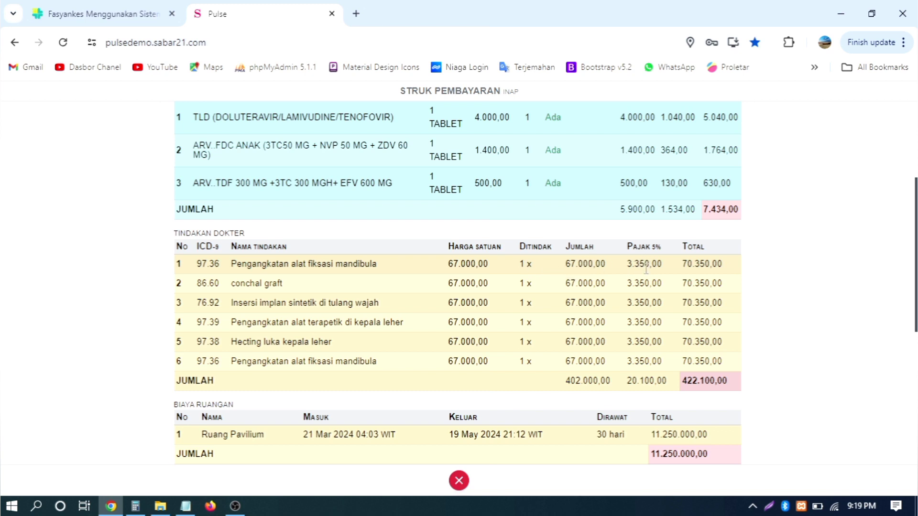
pyautogui.moveTo(687, 266); pyautogui.dragTo(729, 267)
pyautogui.scroll(-2, 786, 271)
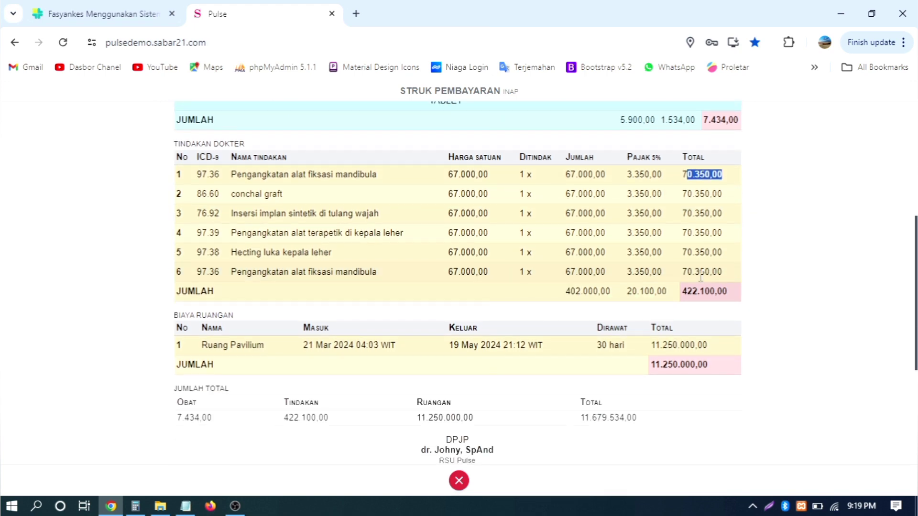
pyautogui.click(203, 286)
pyautogui.moveTo(190, 294); pyautogui.dragTo(525, 303)
pyautogui.click(572, 295)
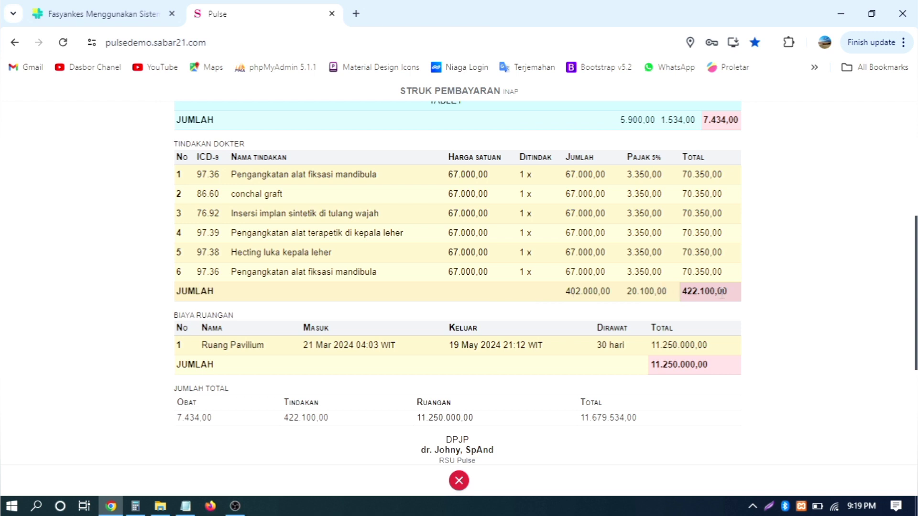
pyautogui.moveTo(685, 291); pyautogui.dragTo(722, 291)
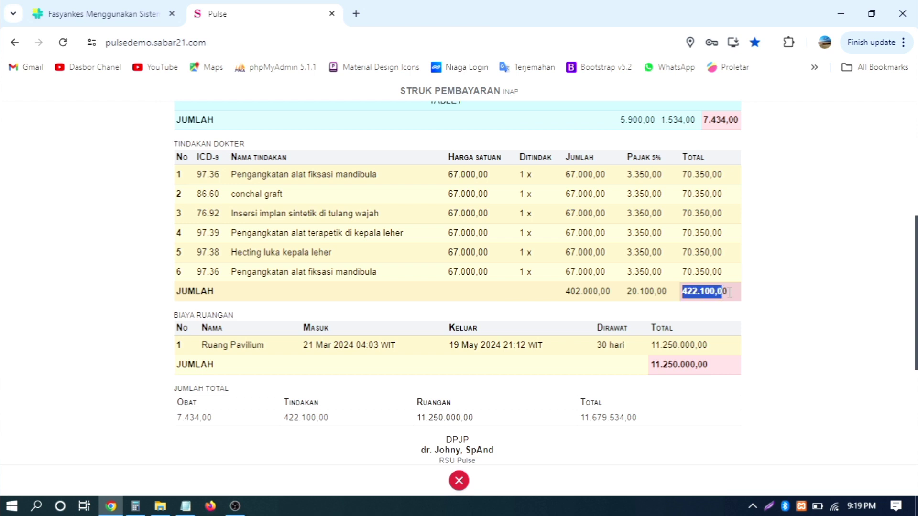
pyautogui.scroll(-2, 545, 301)
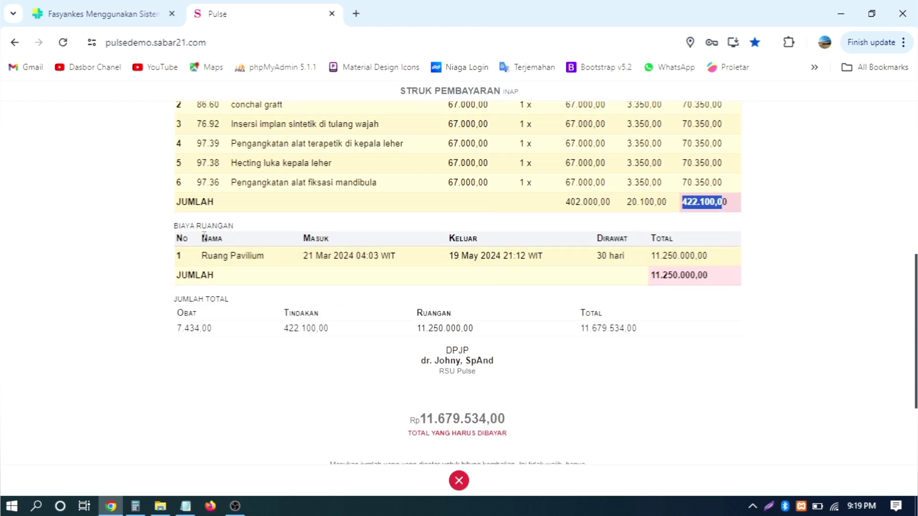
pyautogui.click(234, 267)
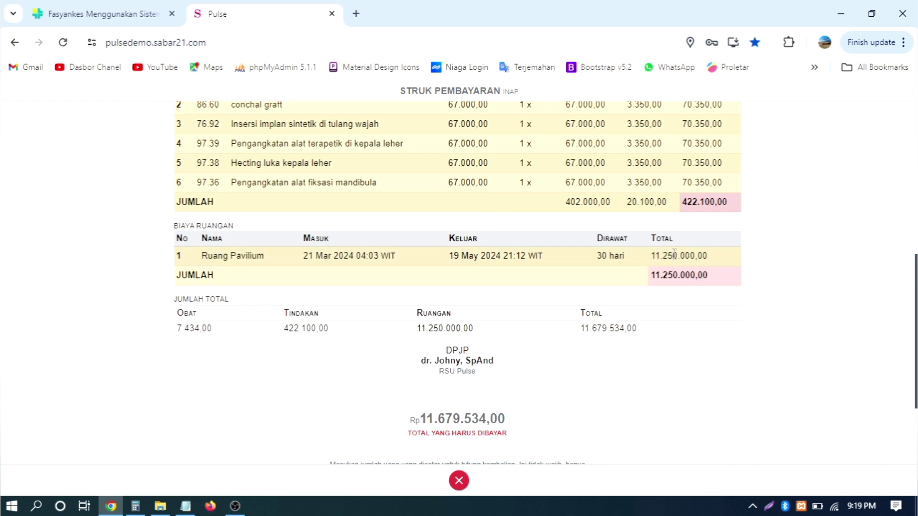
pyautogui.moveTo(673, 255); pyautogui.dragTo(668, 255)
pyautogui.click(181, 257)
pyautogui.doubleClick(180, 257)
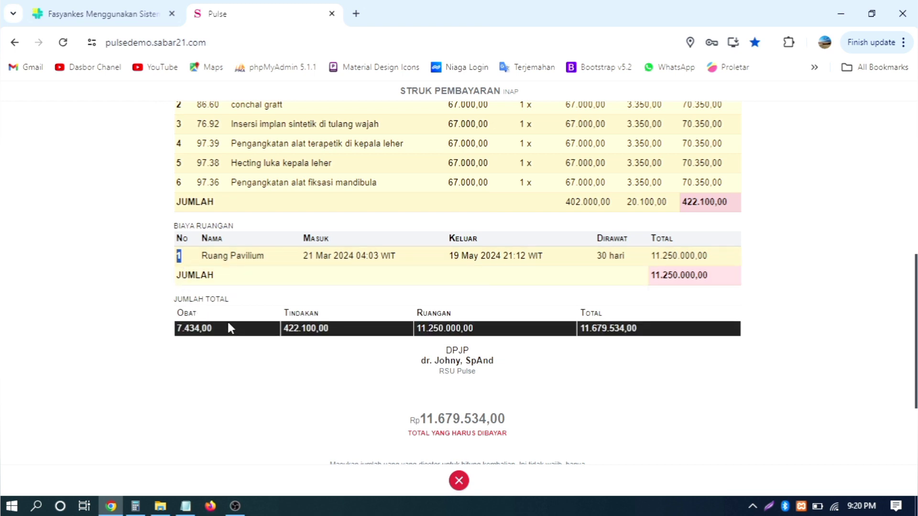
pyautogui.moveTo(714, 280); pyautogui.dragTo(652, 282)
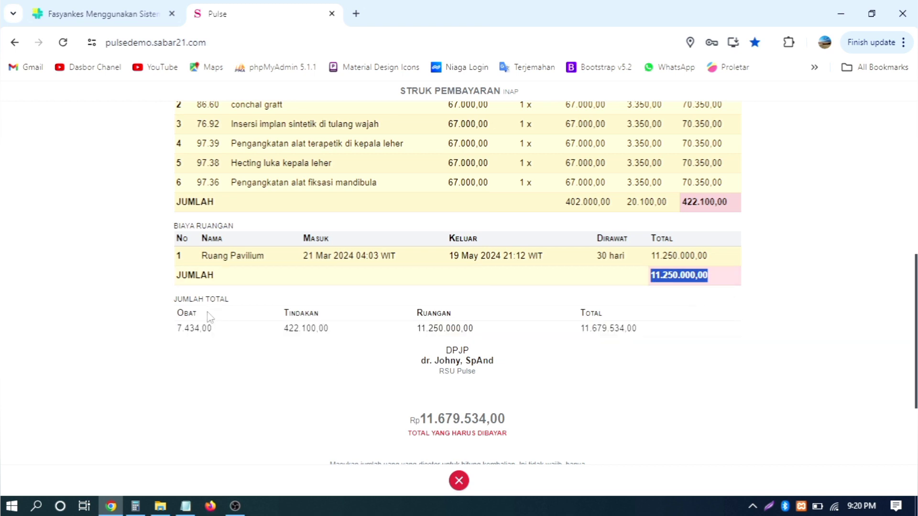
pyautogui.click(232, 359)
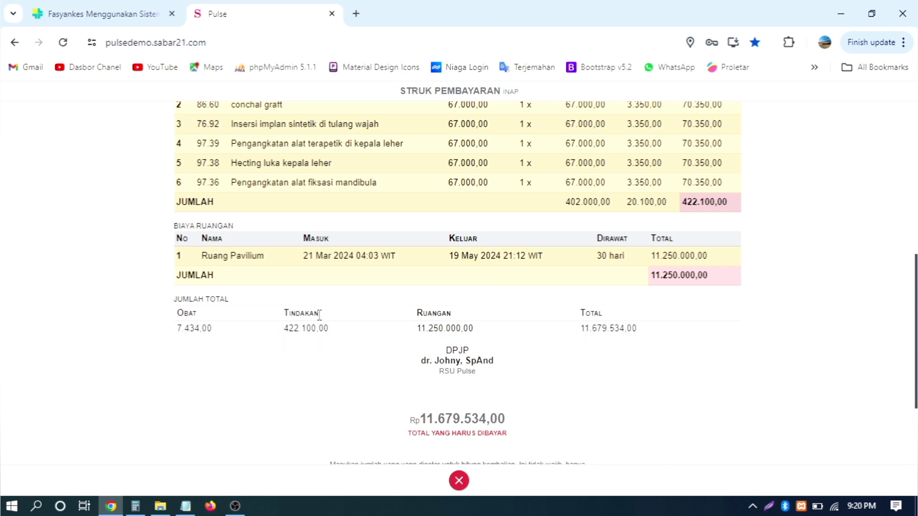
pyautogui.doubleClick(583, 328)
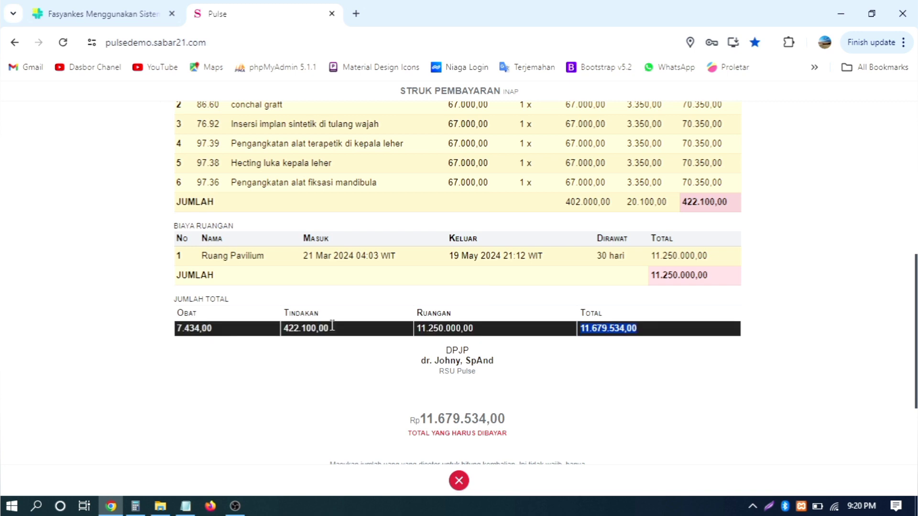
pyautogui.scroll(-2, 729, 342)
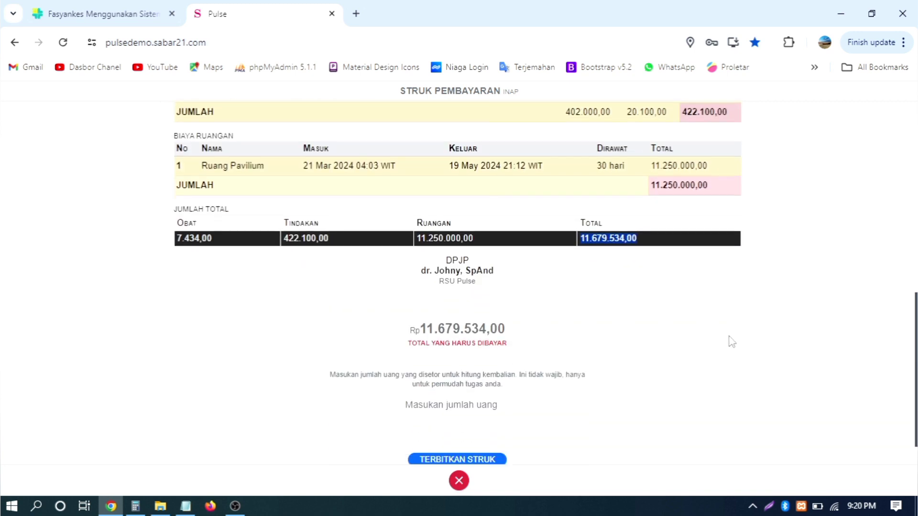
# - Review the receipt's grand total and amount-due label
pyautogui.click(444, 281)
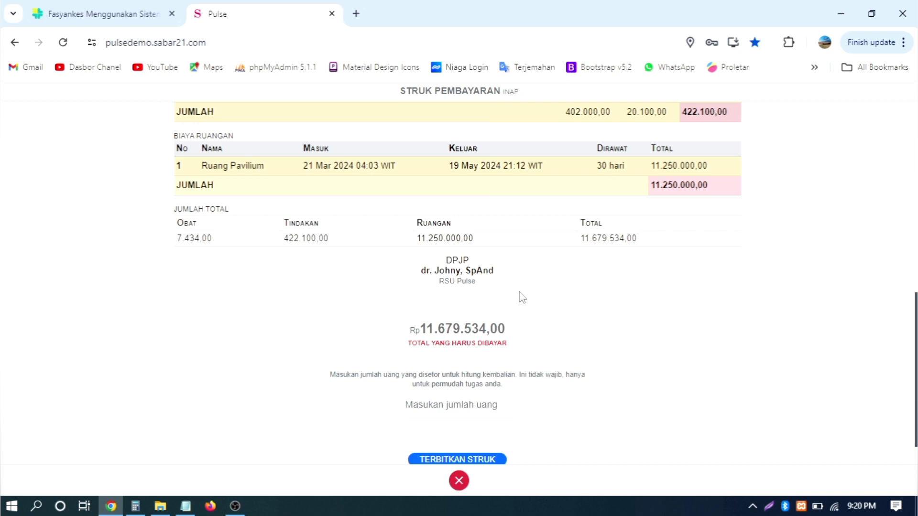
pyautogui.scroll(-1, 521, 297)
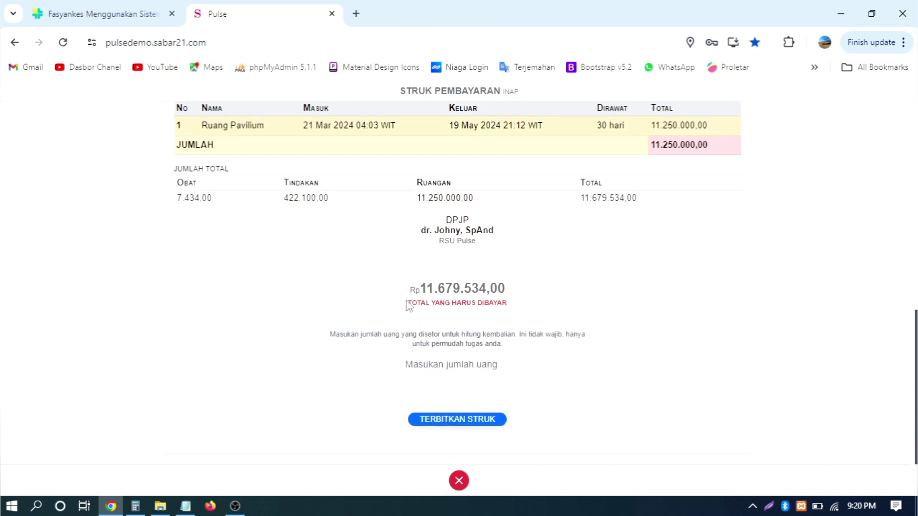
pyautogui.moveTo(408, 304); pyautogui.dragTo(556, 309)
pyautogui.click(581, 325)
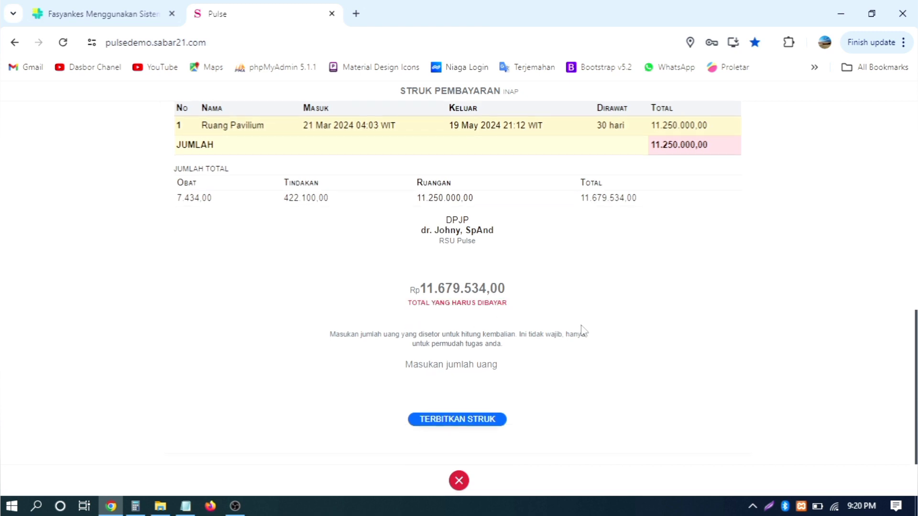
# - Enter 12000000 as cash received and check the Rp320.466 change
pyautogui.click(490, 363)
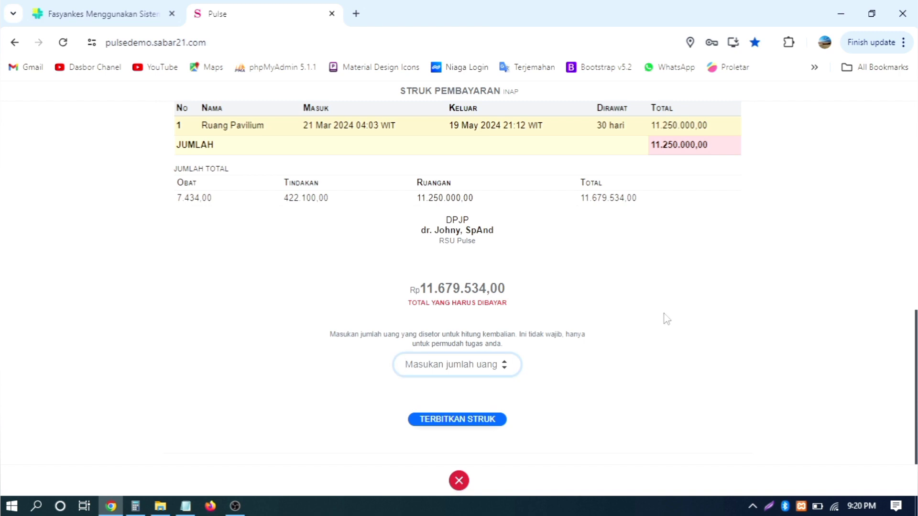
pyautogui.write('8')
pyautogui.press('BackSpace')
pyautogui.write('12000000')
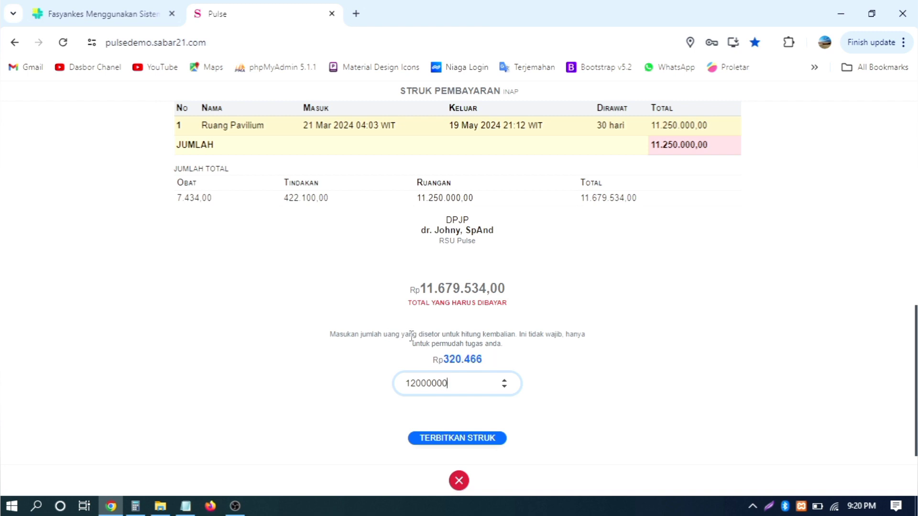
pyautogui.moveTo(490, 359); pyautogui.dragTo(437, 359)
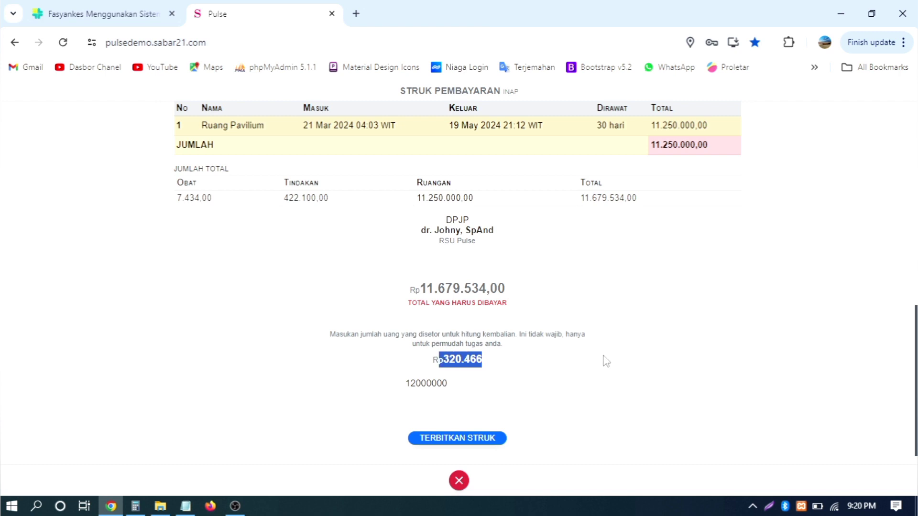
pyautogui.scroll(-1, 627, 354)
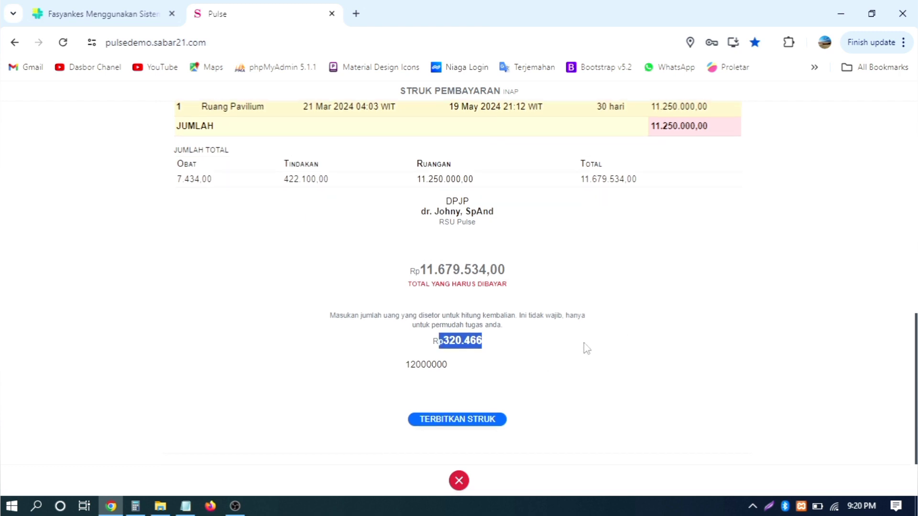
pyautogui.click(604, 333)
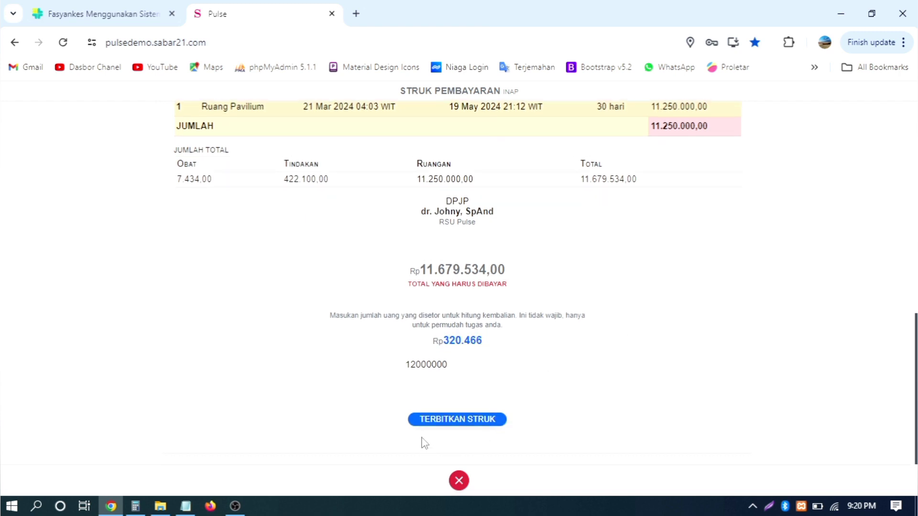
pyautogui.scroll(10, 650, 371)
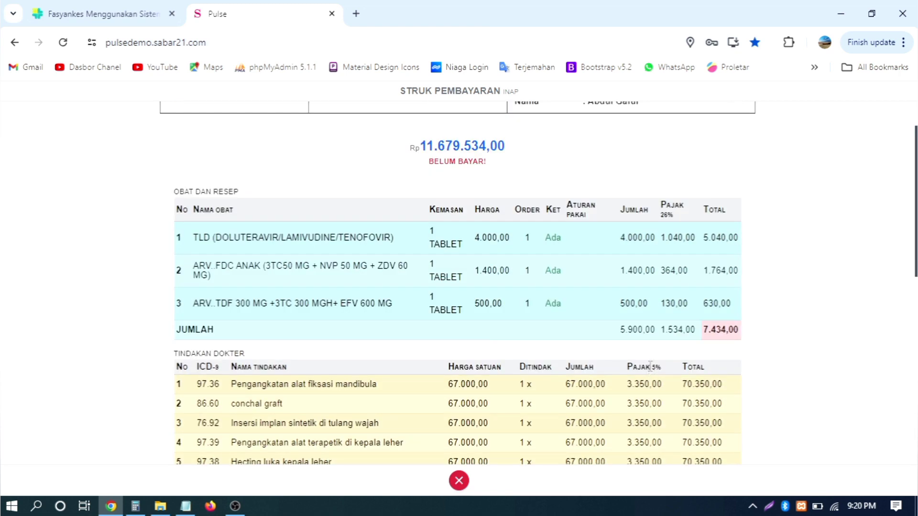
pyautogui.scroll(-10, 678, 305)
pyautogui.scroll(2, 660, 330)
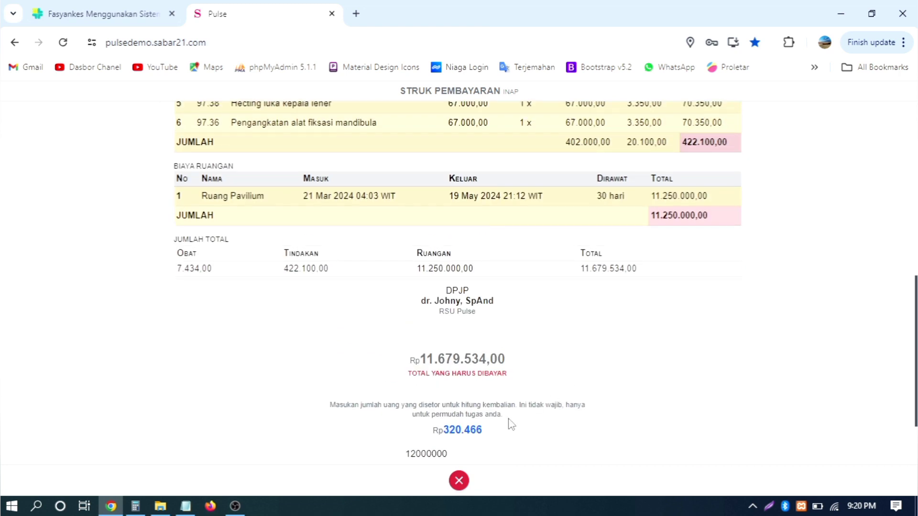
pyautogui.scroll(-2, 555, 400)
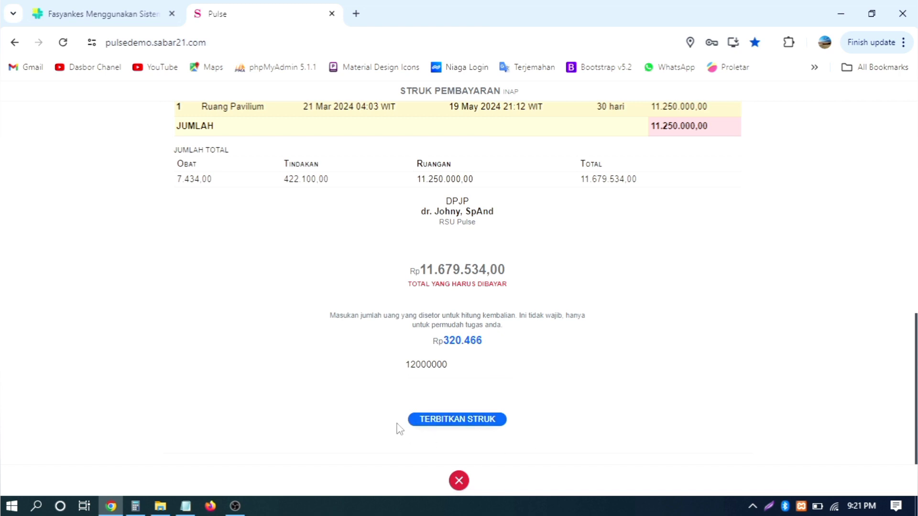
# - Issue the payment receipt, marking the Rp11.679.534,00 inpatient bill LUNAS
pyautogui.click(453, 423)
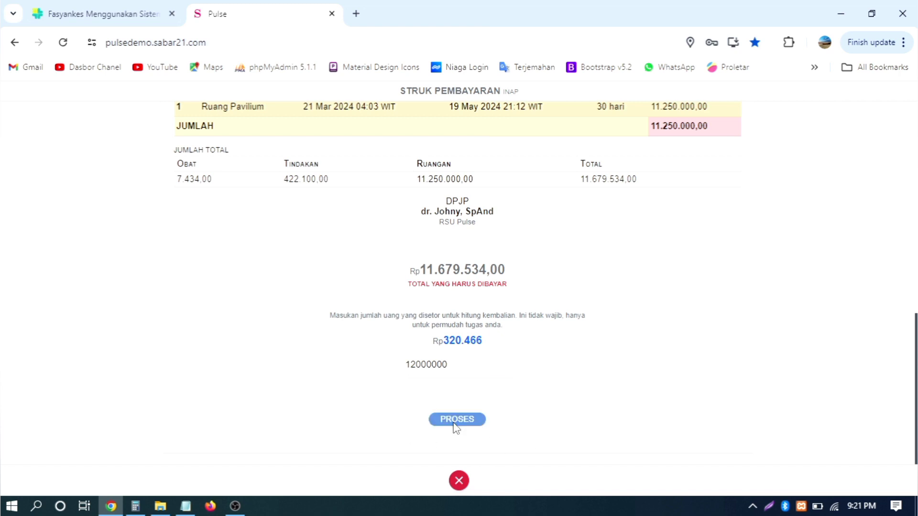
pyautogui.scroll(-8, 861, 300)
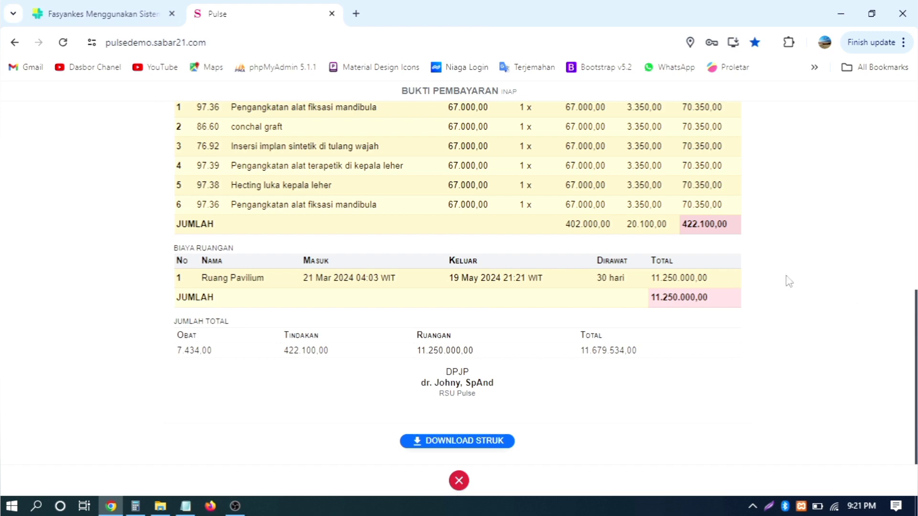
pyautogui.scroll(10, 784, 280)
pyautogui.scroll(-10, 782, 276)
pyautogui.scroll(10, 436, 332)
pyautogui.scroll(-10, 617, 293)
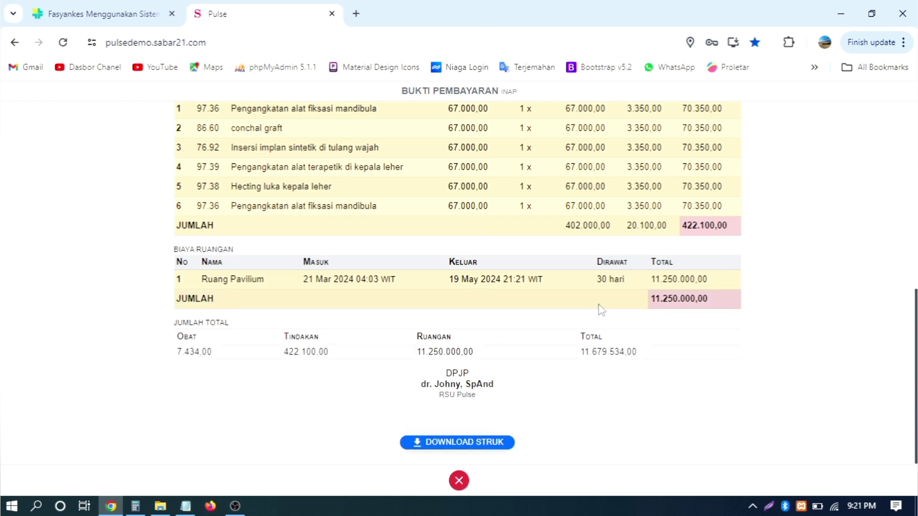
pyautogui.scroll(10, 429, 378)
# - Check the 19 May 2024 21.21 WIT payment date and cashier line, then scroll to Download Struk
pyautogui.moveTo(406, 269); pyautogui.dragTo(493, 273)
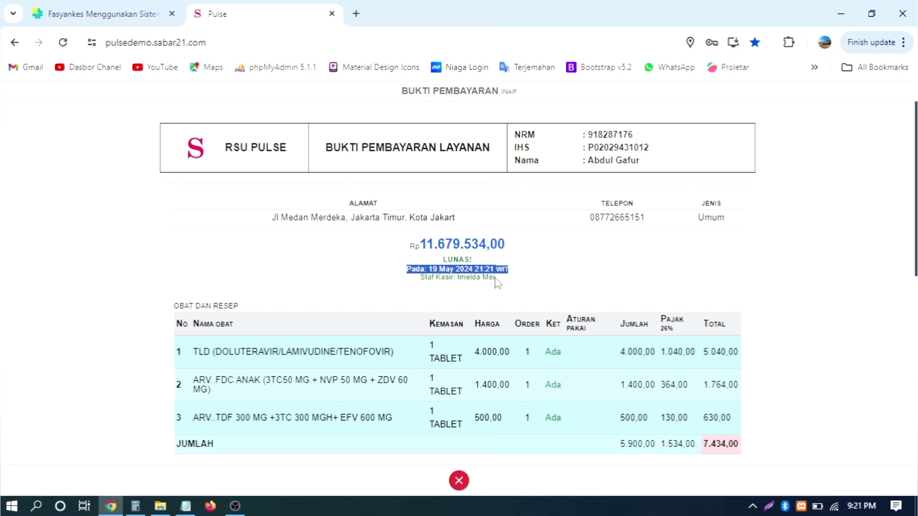
pyautogui.click(450, 279)
pyautogui.moveTo(433, 278); pyautogui.dragTo(546, 284)
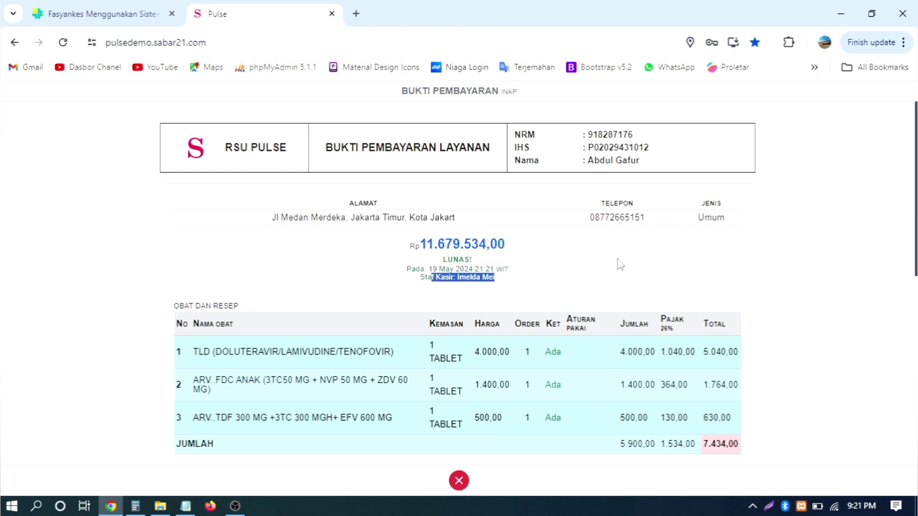
pyautogui.click(474, 249)
pyautogui.scroll(-10, 693, 251)
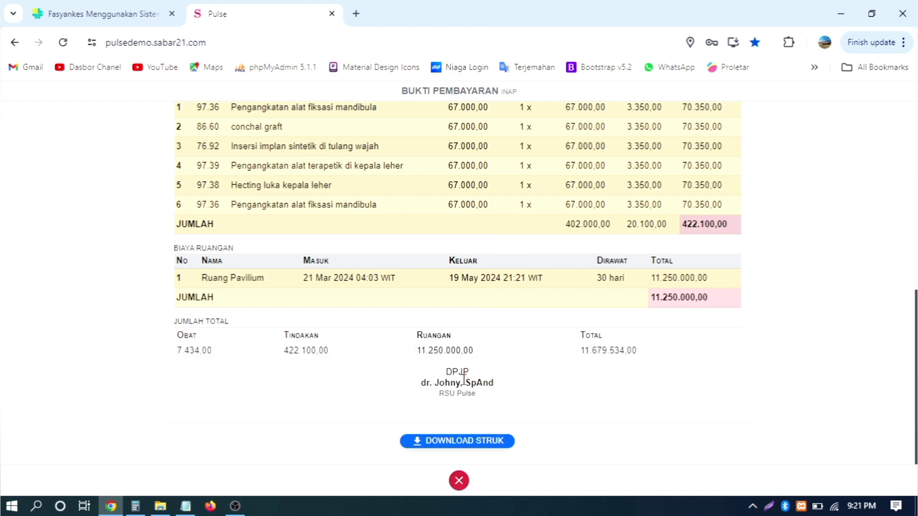
pyautogui.scroll(10, 787, 306)
pyautogui.scroll(-10, 786, 306)
pyautogui.scroll(10, 678, 253)
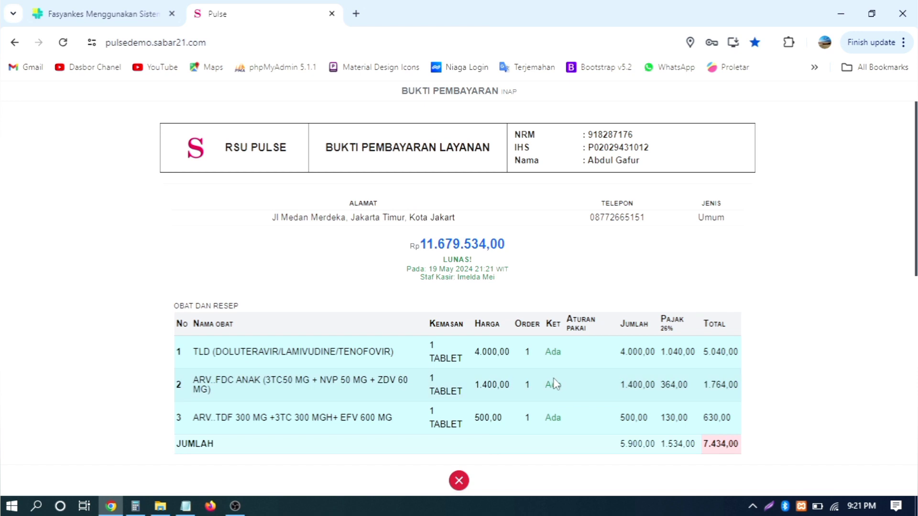
pyautogui.scroll(-10, 554, 384)
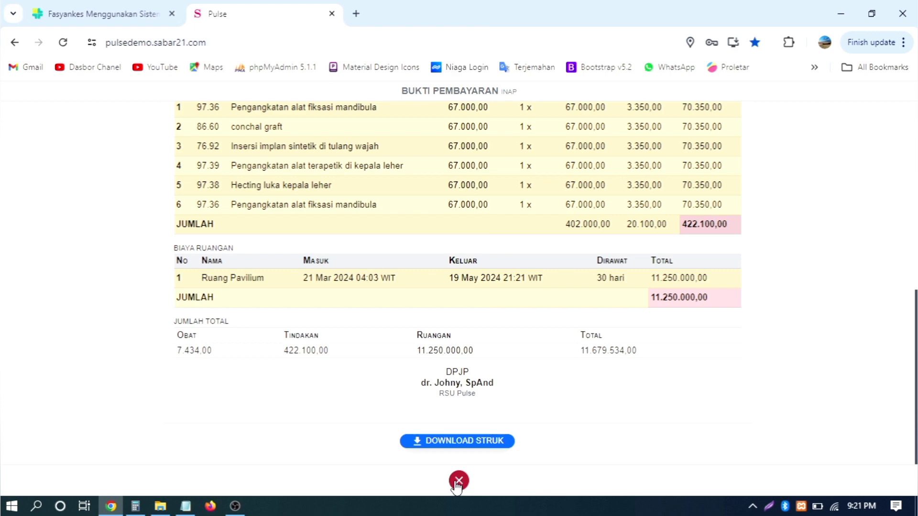
# - Close the receipt, reopen the payment proof with BUKTI, and close it again
pyautogui.click(457, 481)
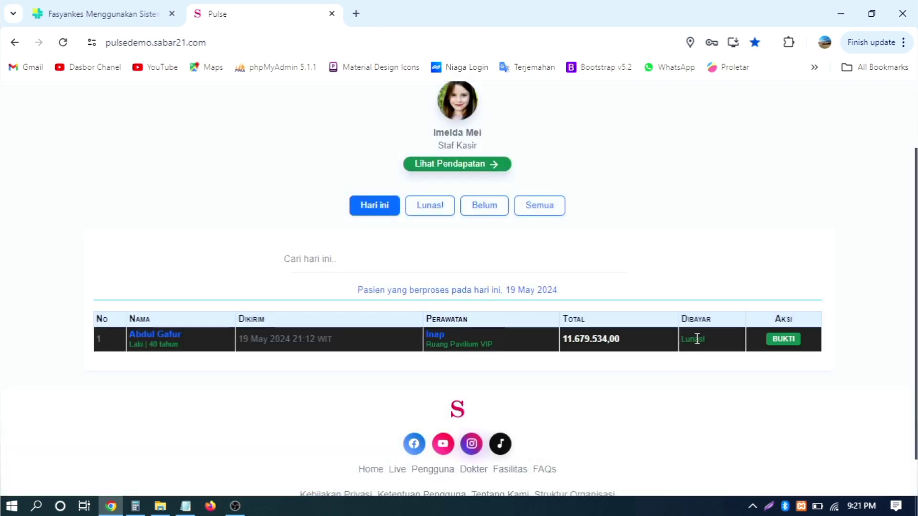
pyautogui.click(783, 341)
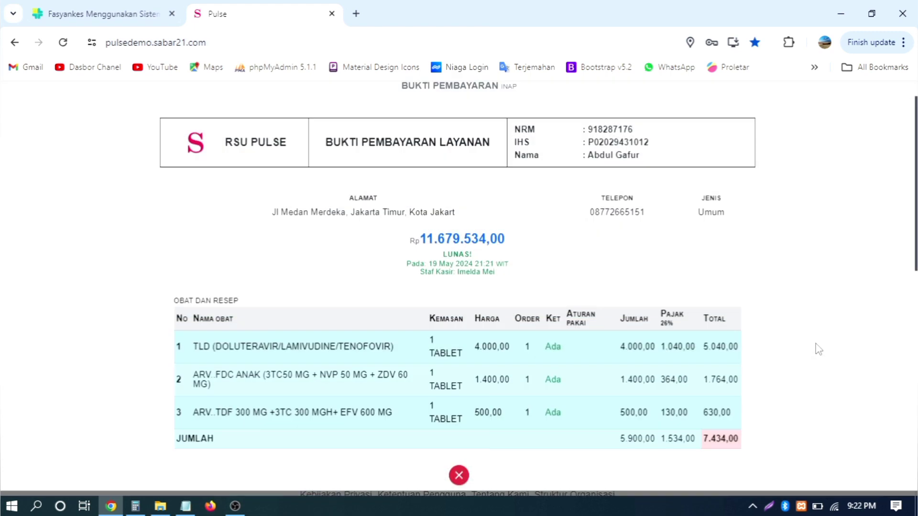
pyautogui.scroll(-8, 807, 351)
pyautogui.click(456, 479)
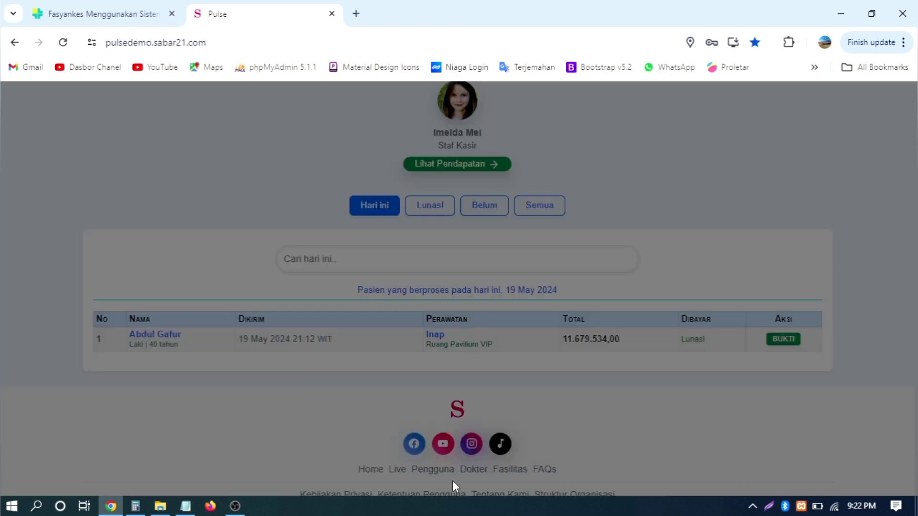
pyautogui.scroll(2, 861, 307)
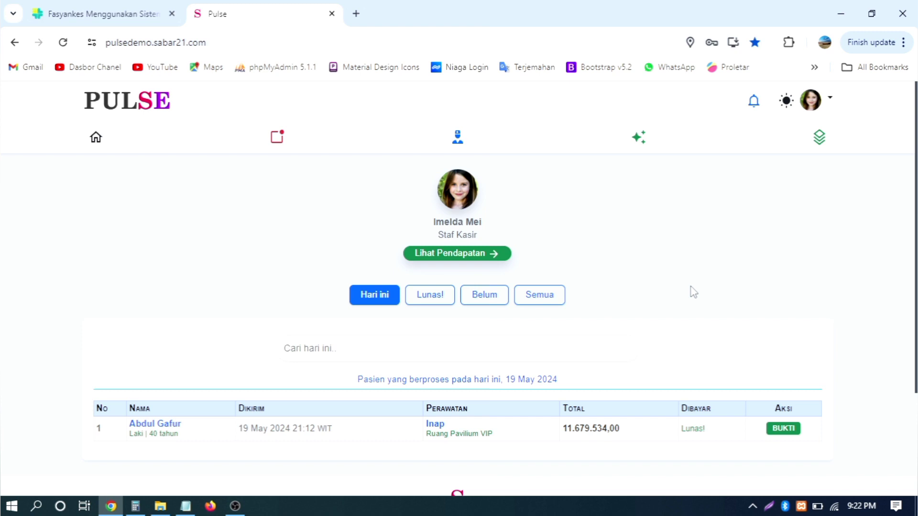
pyautogui.scroll(-3, 693, 293)
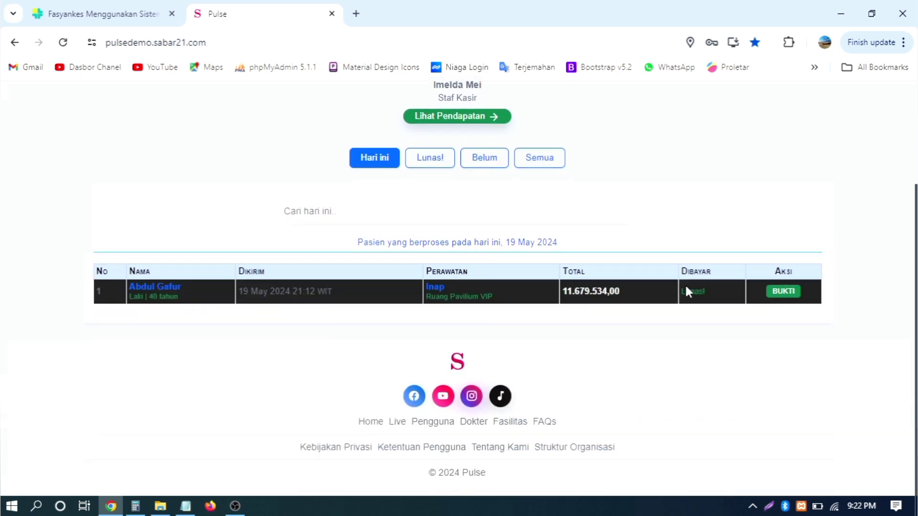
pyautogui.scroll(3, 689, 292)
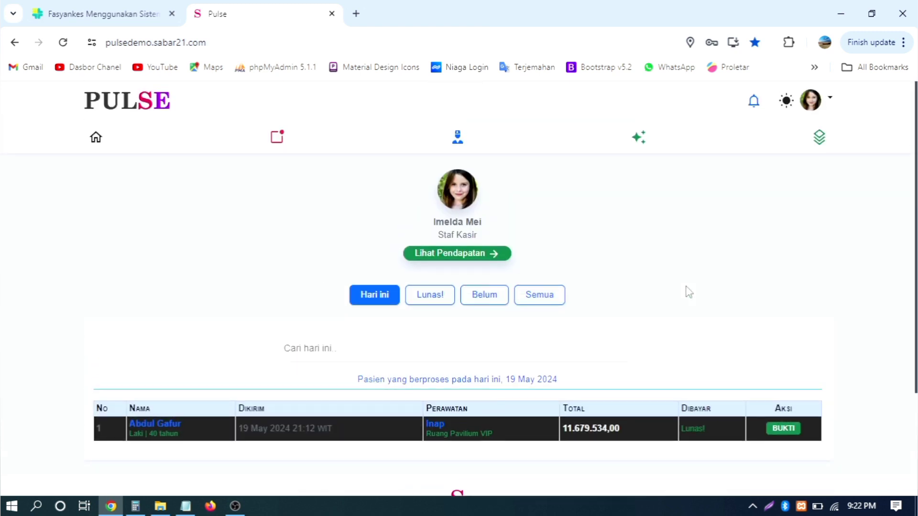
pyautogui.click(94, 141)
pyautogui.scroll(-3, 746, 244)
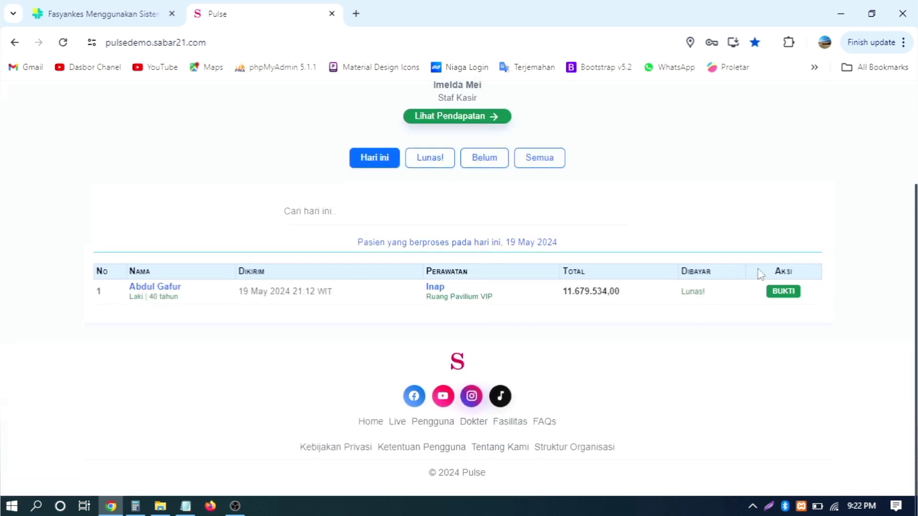
pyautogui.click(783, 292)
pyautogui.scroll(-6, 604, 309)
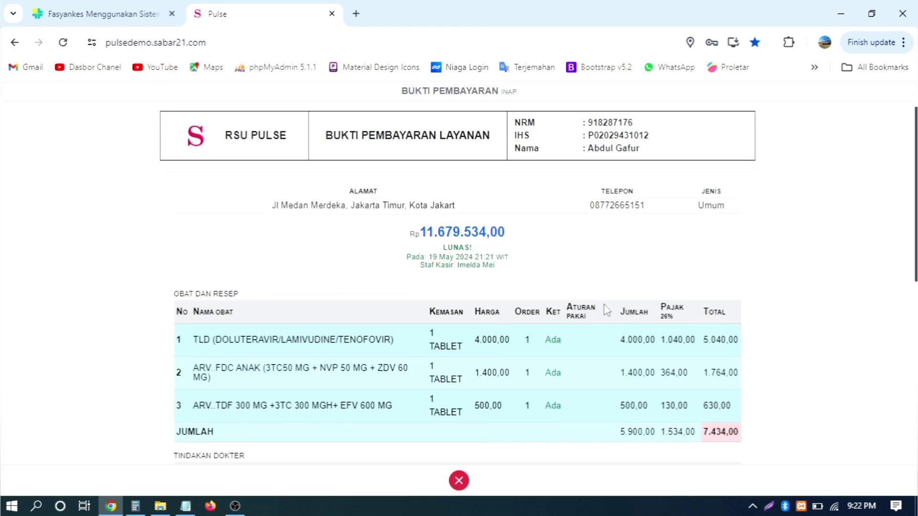
pyautogui.scroll(-3, 604, 309)
pyautogui.scroll(9, 512, 263)
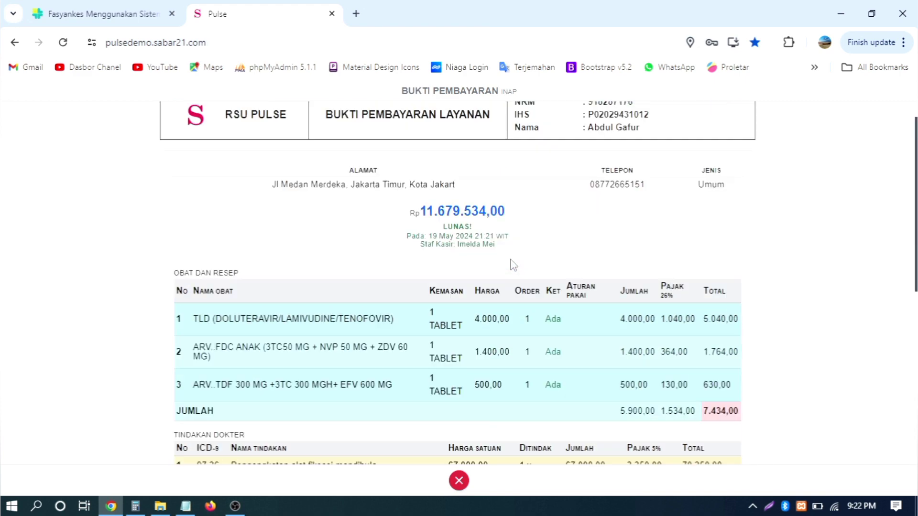
pyautogui.scroll(-9, 497, 325)
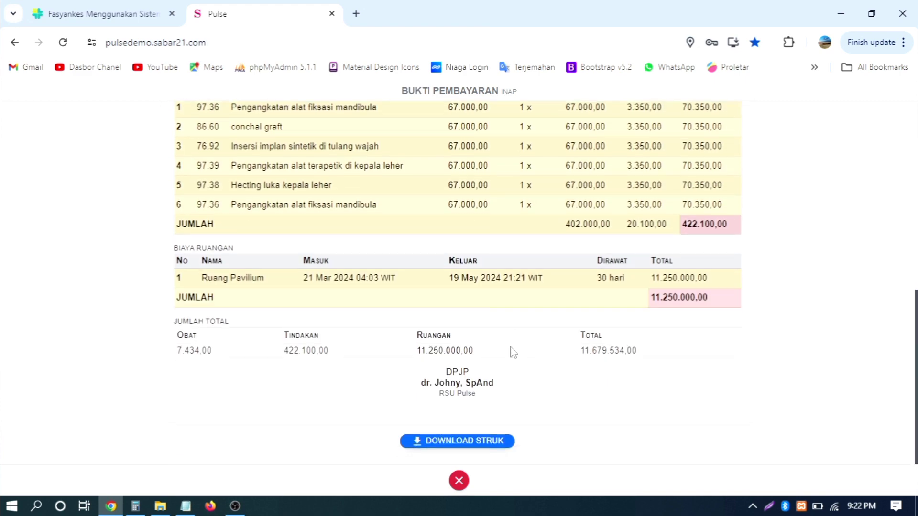
pyautogui.click(457, 480)
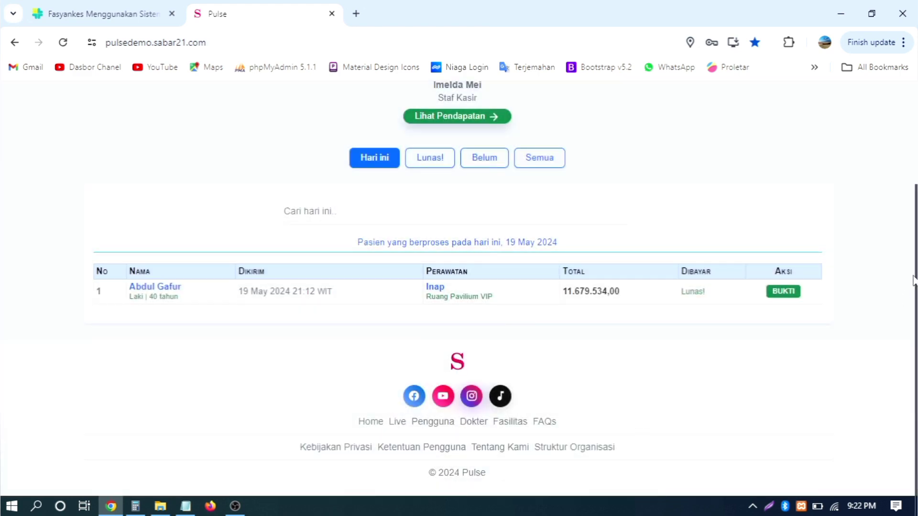
pyautogui.scroll(3, 913, 279)
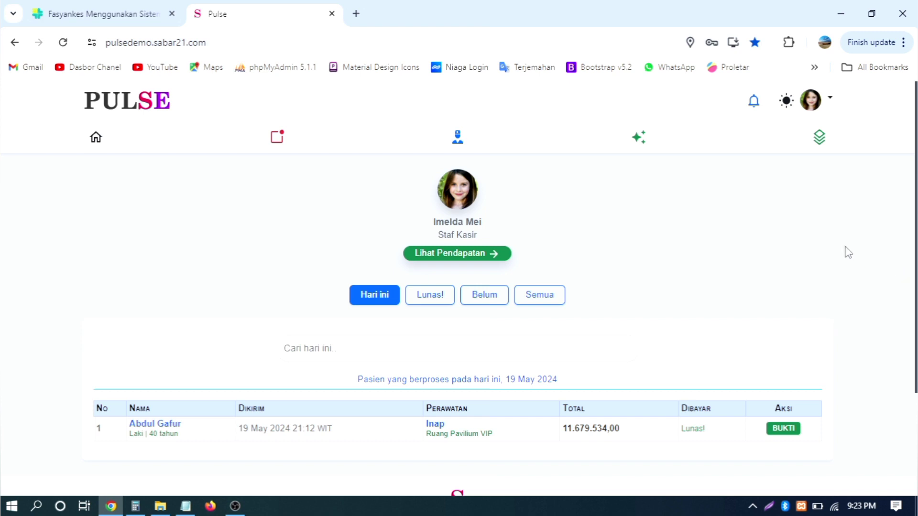
pyautogui.scroll(-3, 848, 246)
pyautogui.scroll(3, 848, 245)
pyautogui.scroll(-3, 804, 234)
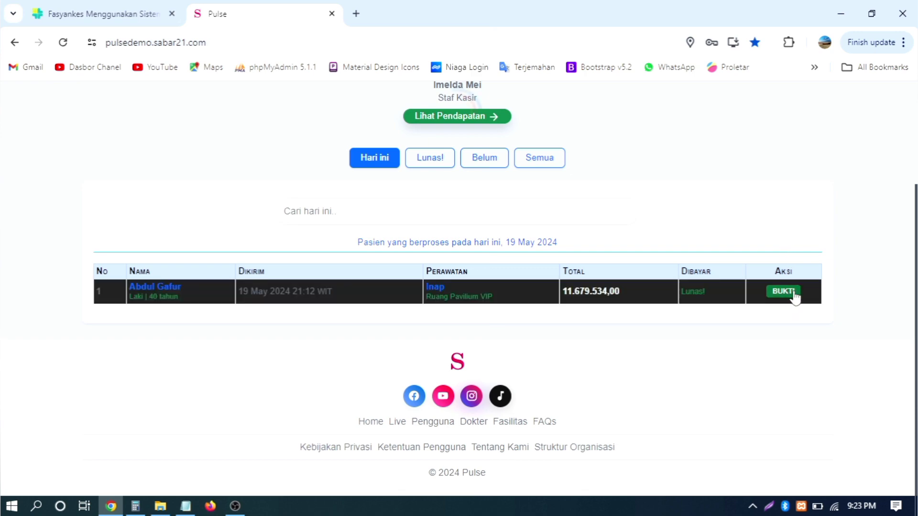
pyautogui.click(794, 292)
pyautogui.scroll(-8, 491, 473)
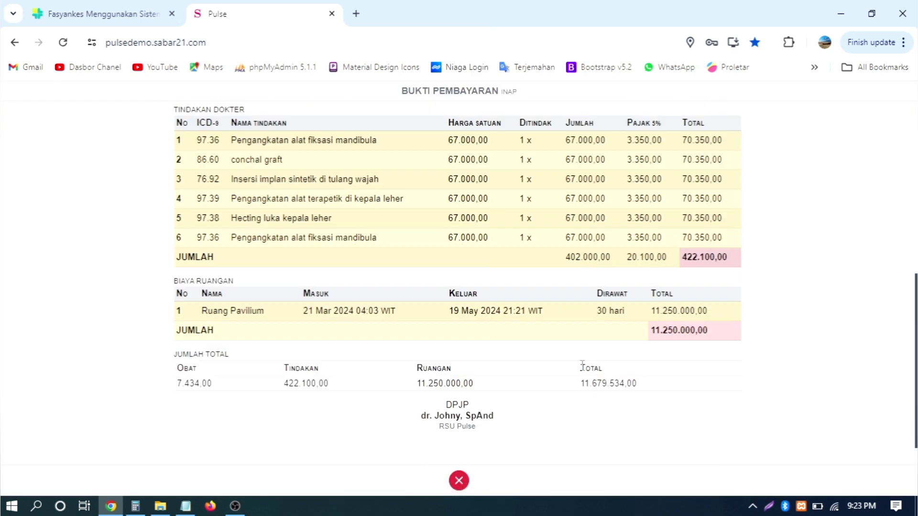
pyautogui.scroll(8, 622, 334)
pyautogui.scroll(-8, 667, 297)
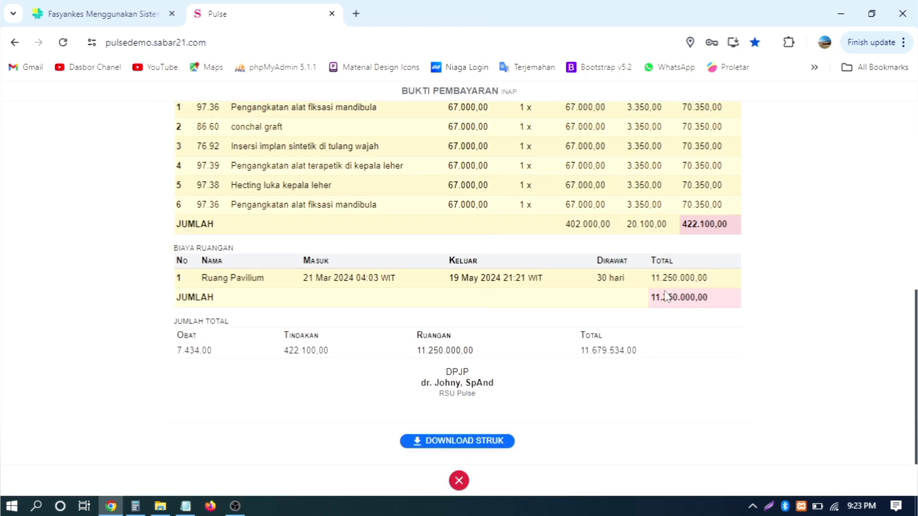
pyautogui.click(459, 482)
pyautogui.scroll(3, 823, 297)
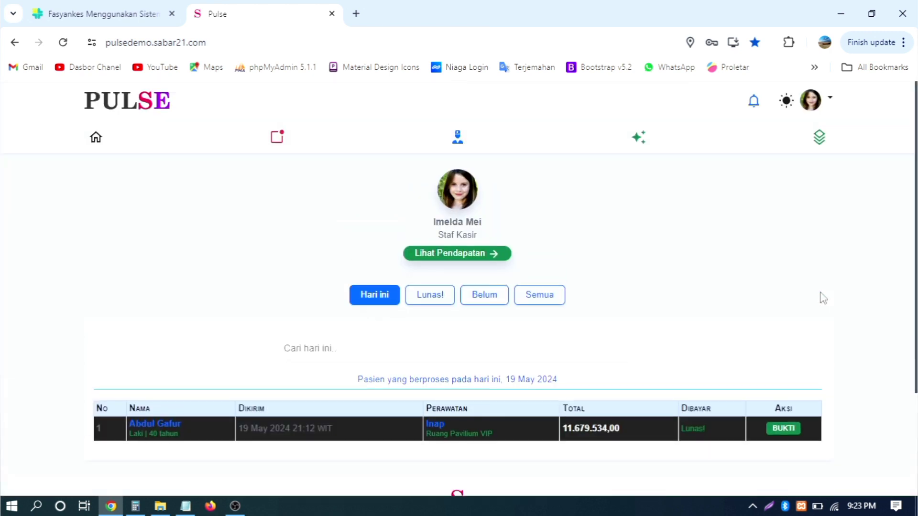
pyautogui.click(437, 296)
pyautogui.click(492, 297)
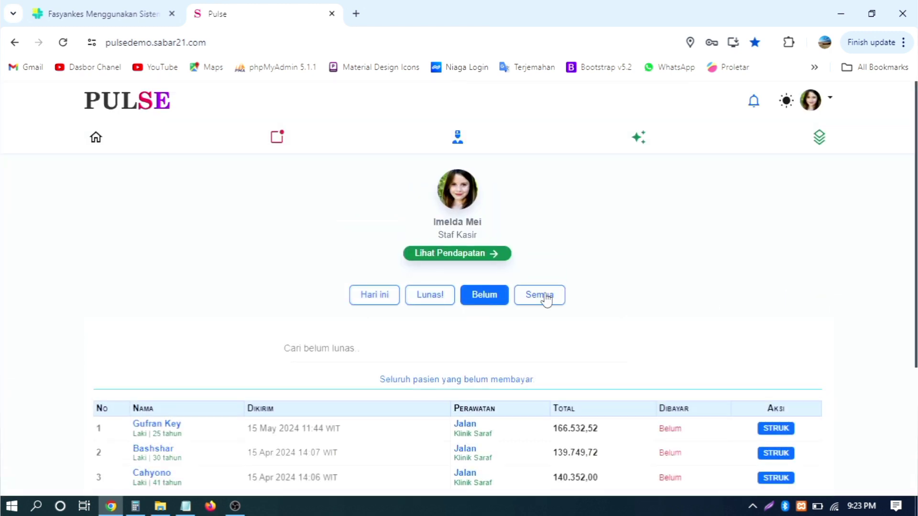
pyautogui.click(539, 295)
pyautogui.click(483, 300)
pyautogui.click(426, 303)
pyautogui.click(369, 300)
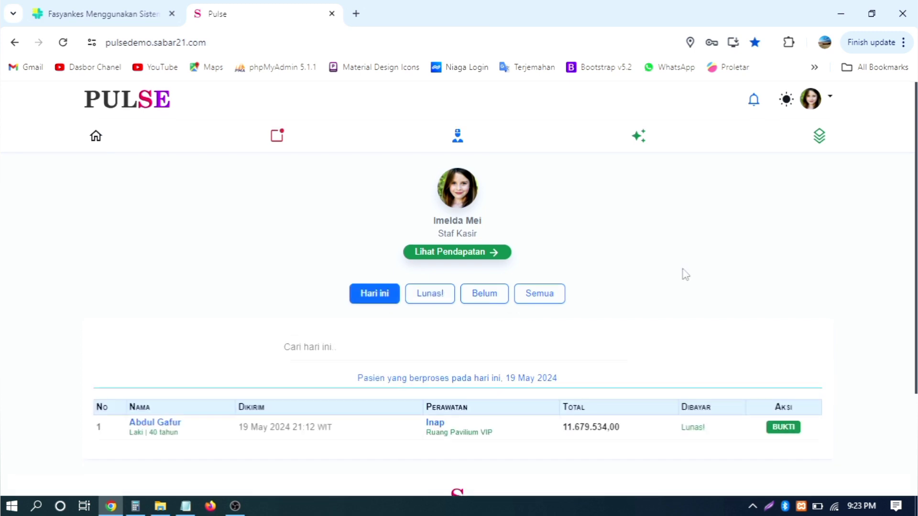
pyautogui.scroll(-4, 684, 273)
pyautogui.scroll(4, 686, 274)
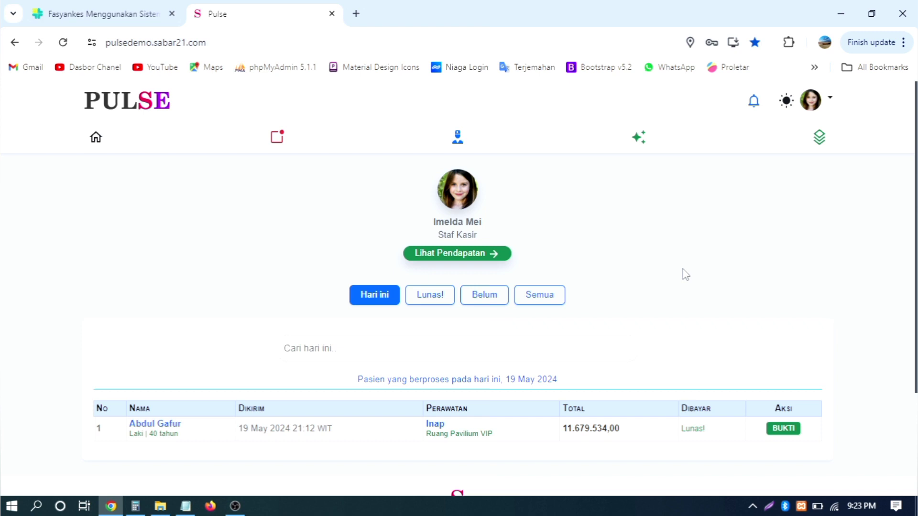
pyautogui.scroll(-3, 686, 274)
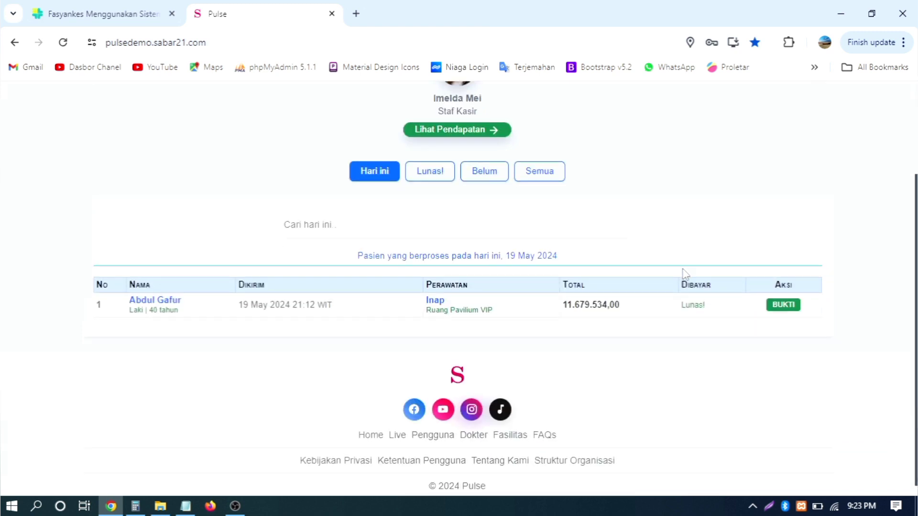
pyautogui.scroll(3, 686, 274)
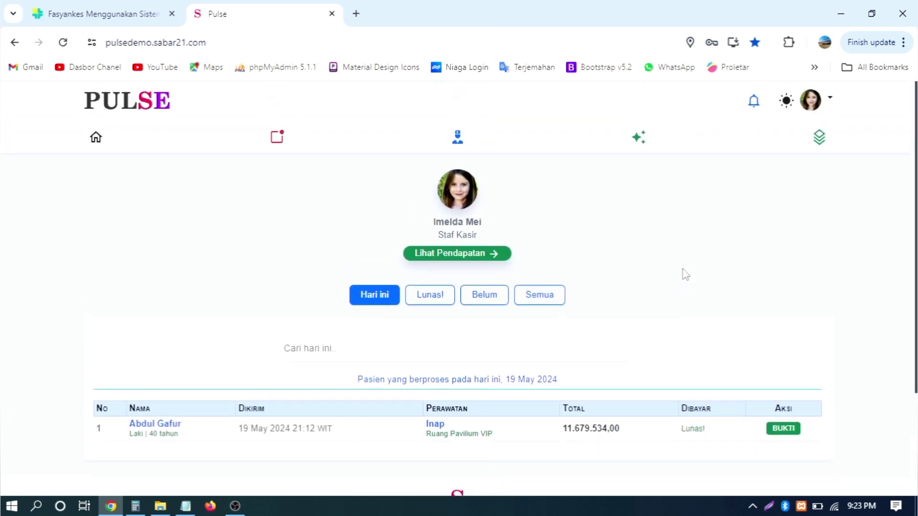